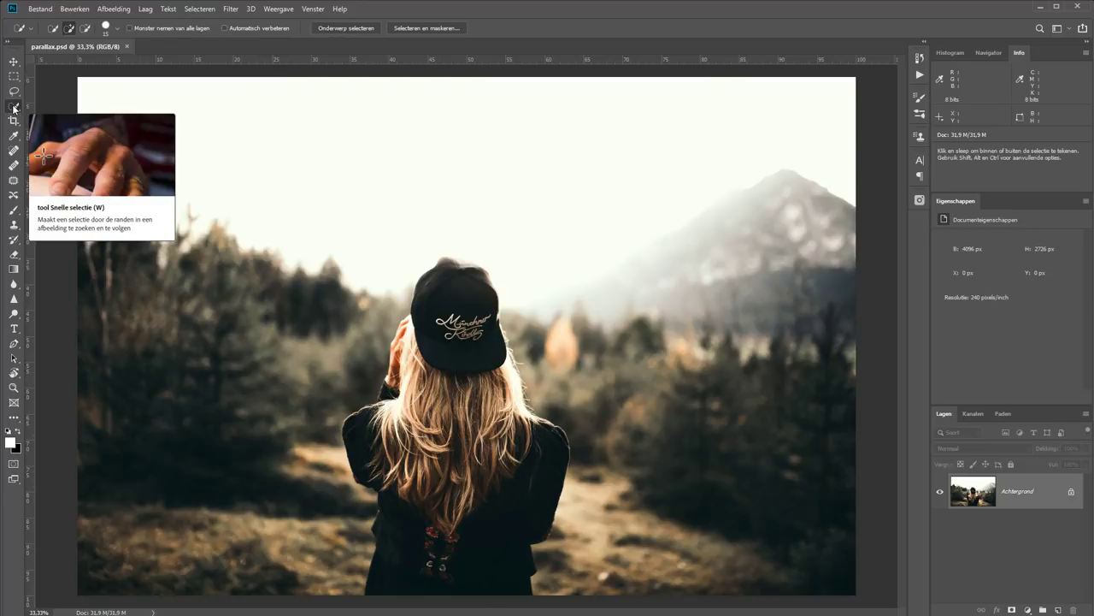
Step: Auto-select the woman with Select Subject and zoom in on her
left_click(353, 26)
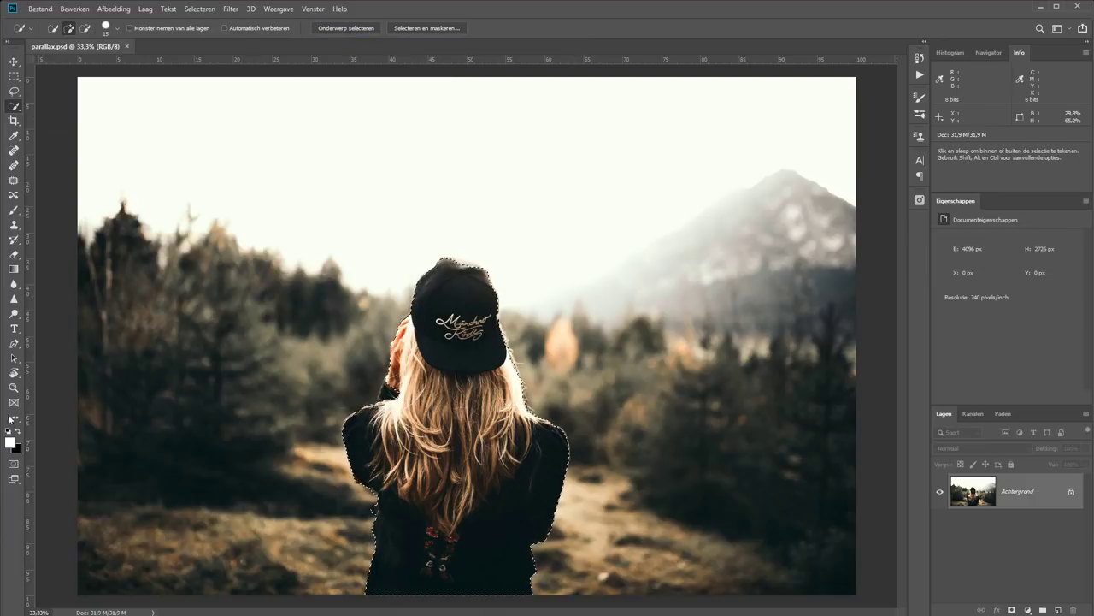
left_click(14, 387)
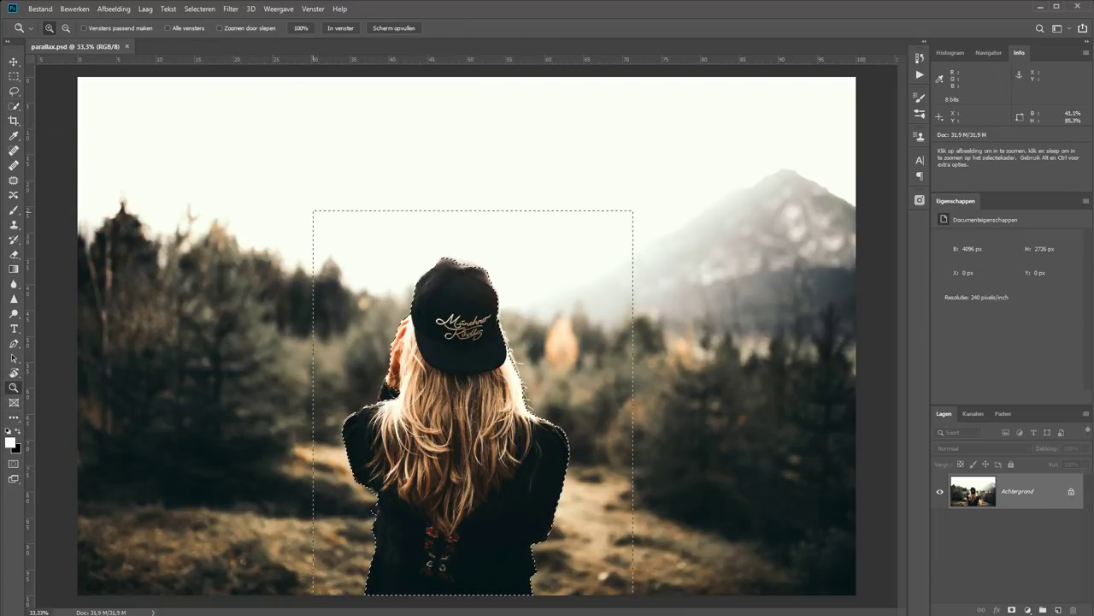
left_click_drag(313, 210, 620, 517)
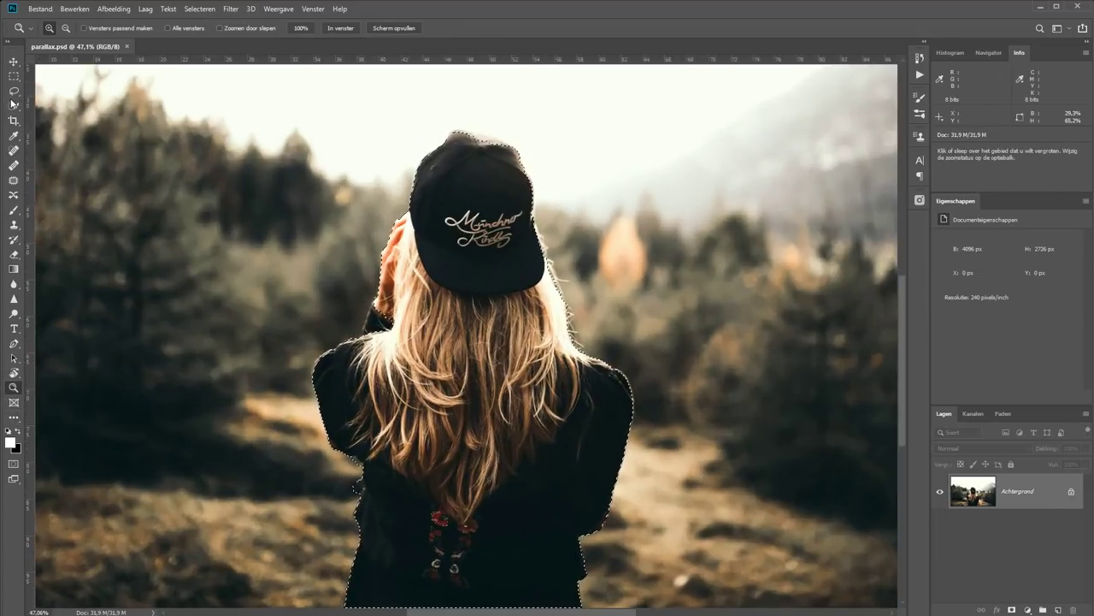
key("w")
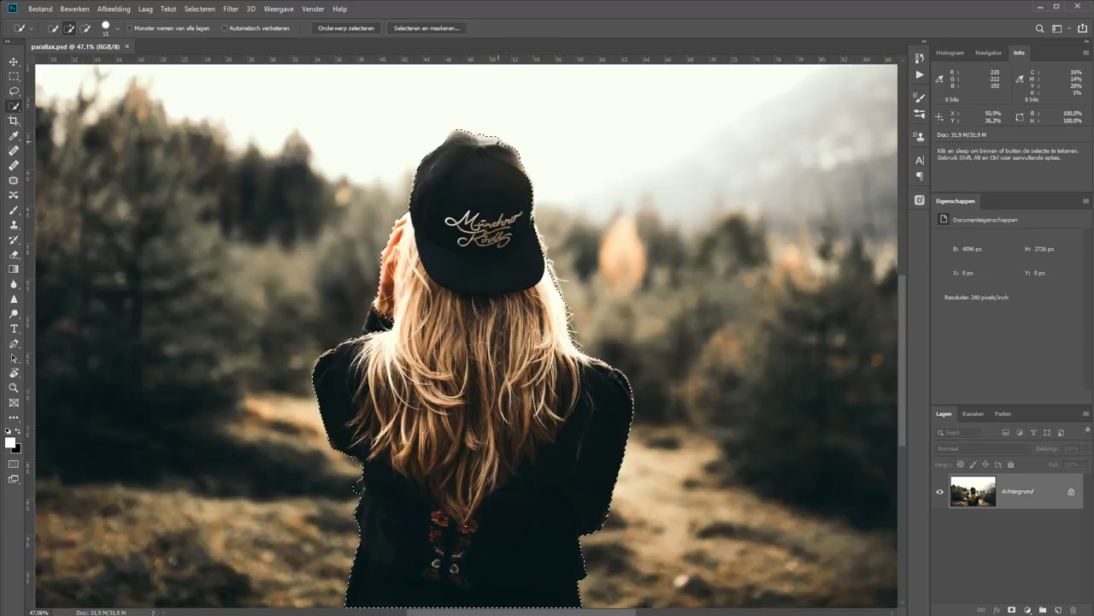
Step: Refine the selection with Quick Selection to fix the jacket notch and add the dark sleeve
scroll(355, 466, "up", 5)
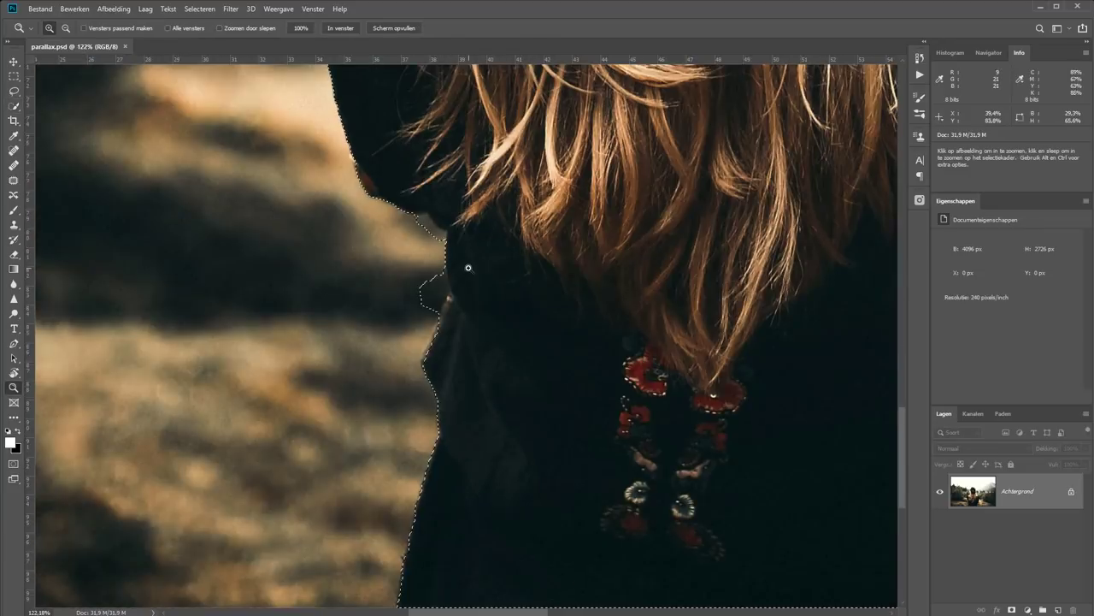
left_click_drag(410, 294, 435, 293)
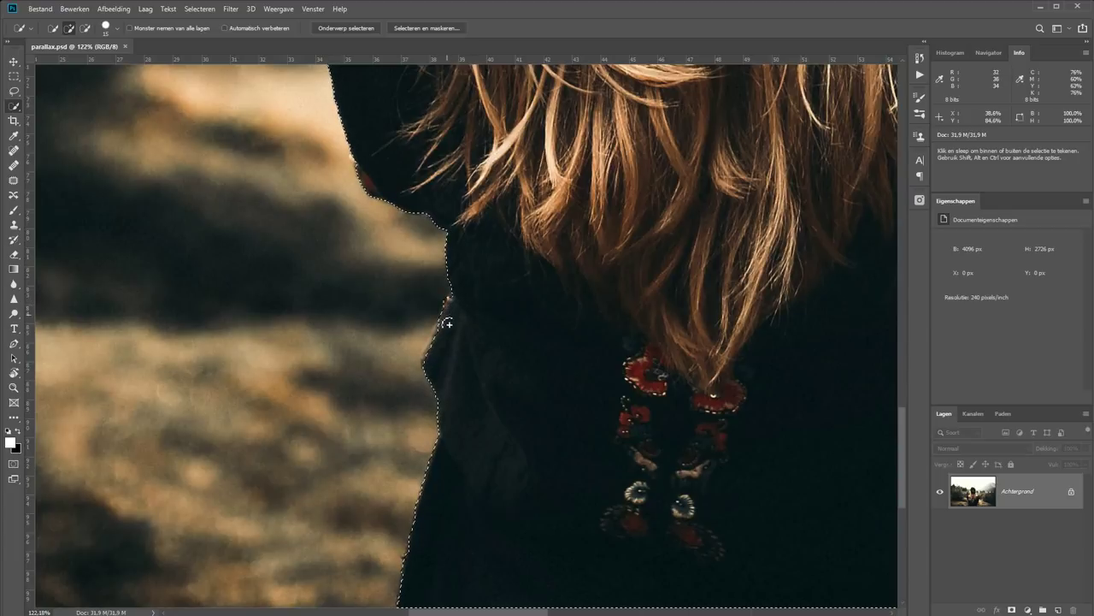
mouse_move(637, 379)
left_mouse_down()
mouse_move(321, 541)
mouse_move(439, 342)
mouse_move(403, 330)
mouse_move(413, 554)
left_mouse_up()
left_click_drag(377, 367, 505, 501)
left_click_drag(414, 451, 451, 477)
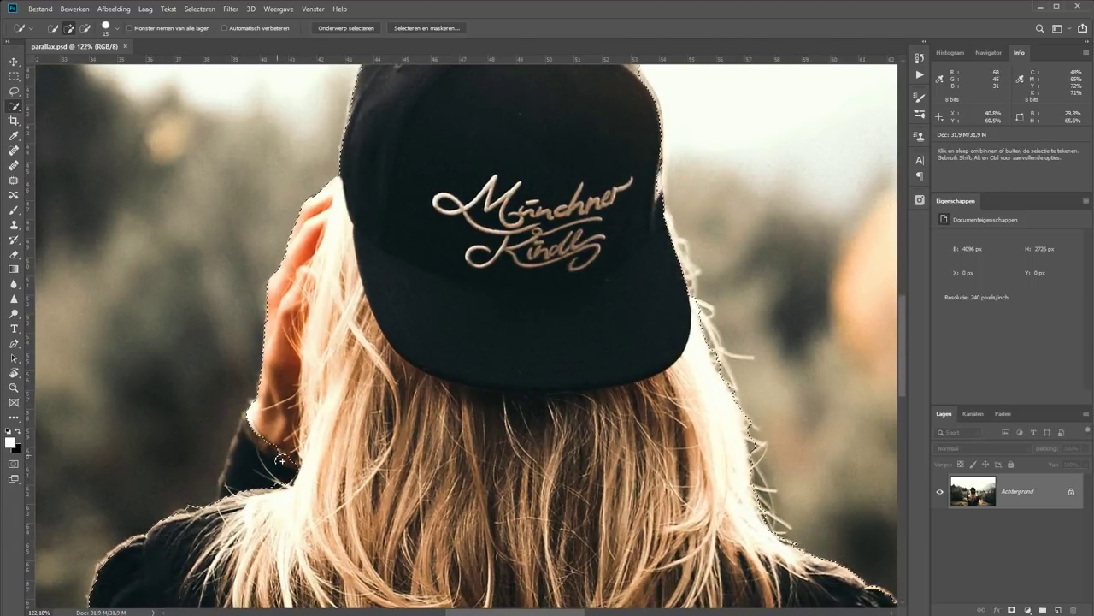
left_click_drag(303, 464, 257, 437)
left_click_drag(249, 432, 297, 421)
key("ctrl+0")
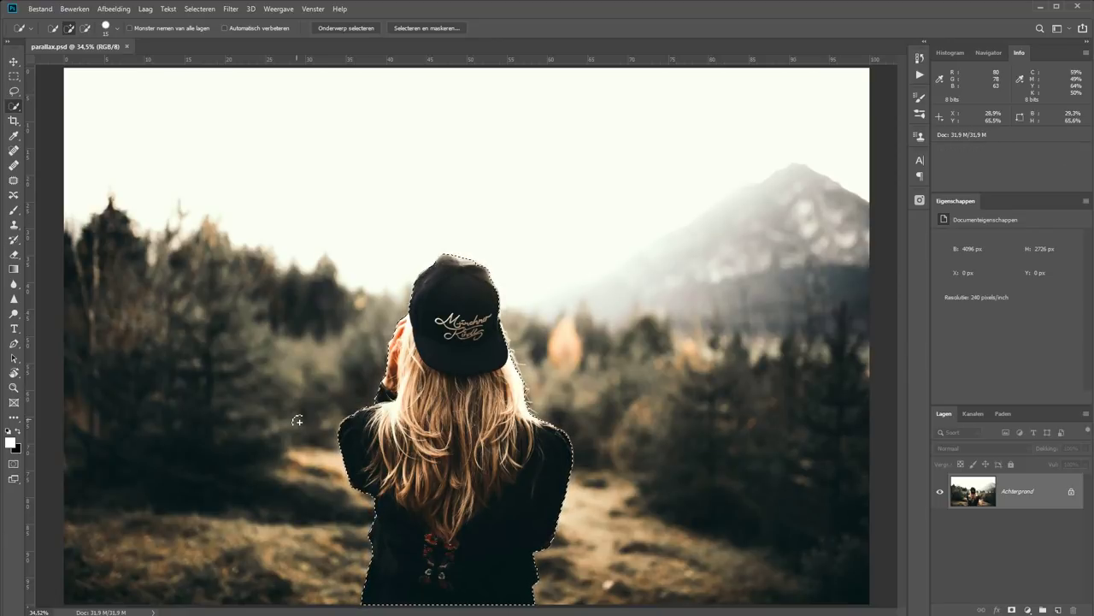
Step: Copy the selected woman to a new layer, Laag 1, and hide it
key("ctrl+j")
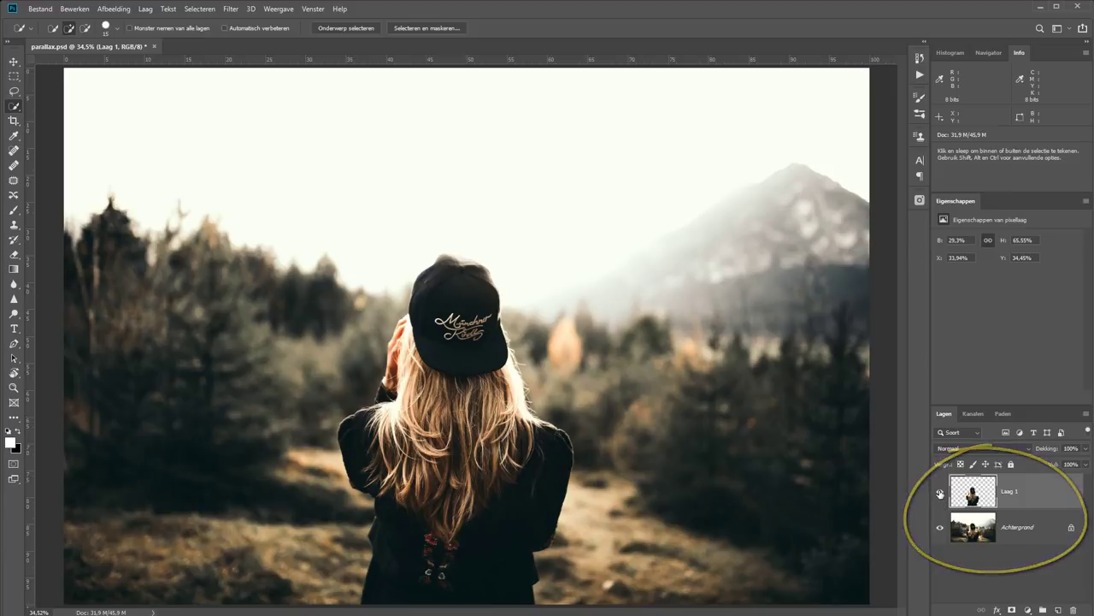
left_click(940, 492)
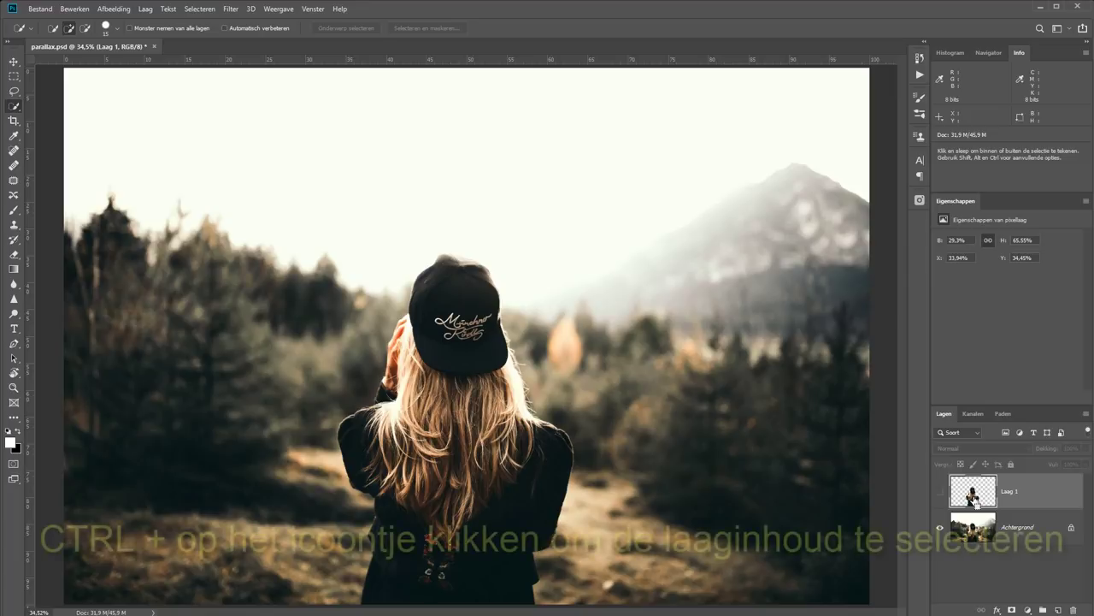
Step: Load Laag 1's outline as a selection on Achtergrond and start Content-Aware Fill
left_click(976, 501, "ctrl")
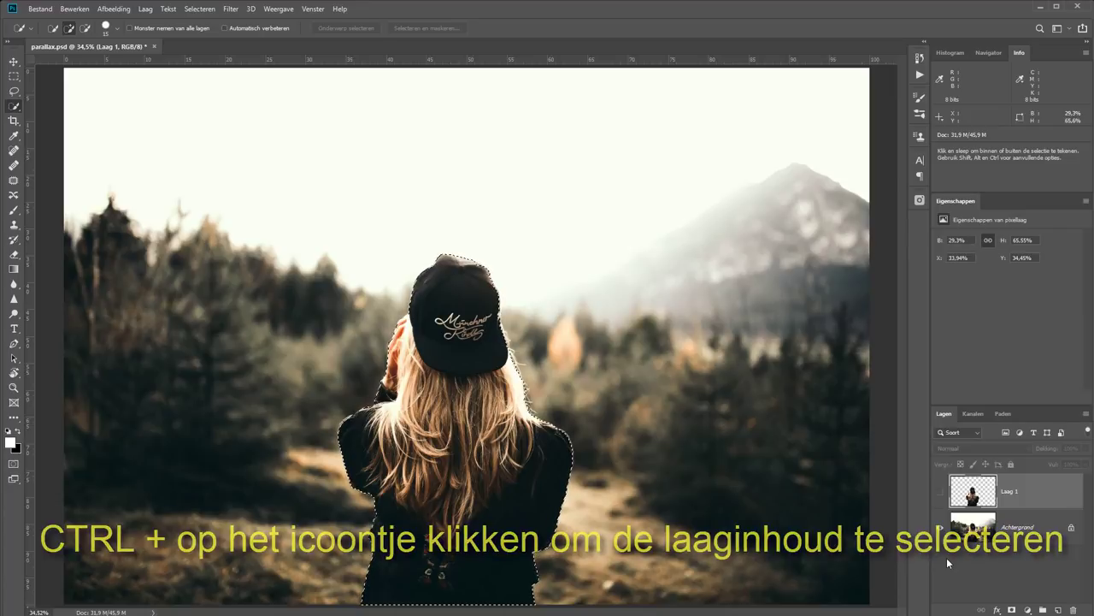
left_click(1016, 530)
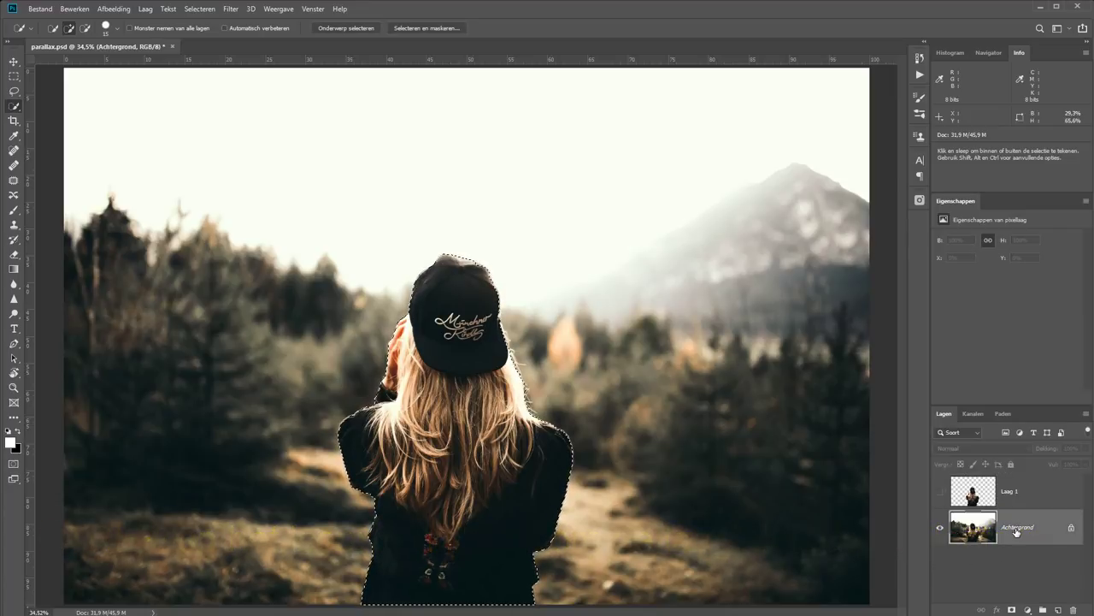
left_click(75, 9)
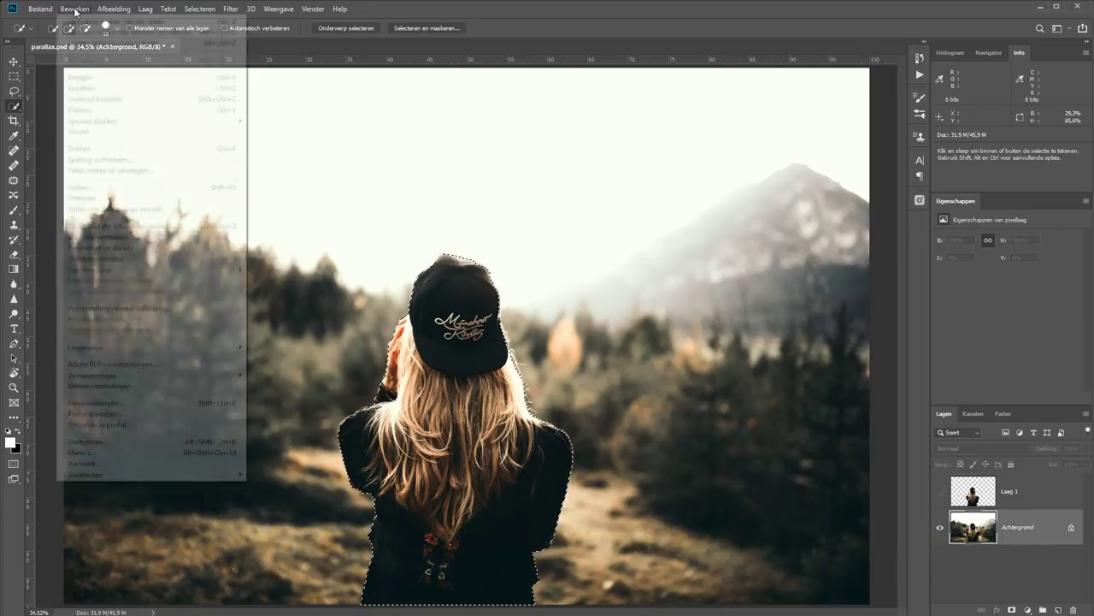
left_click(129, 209)
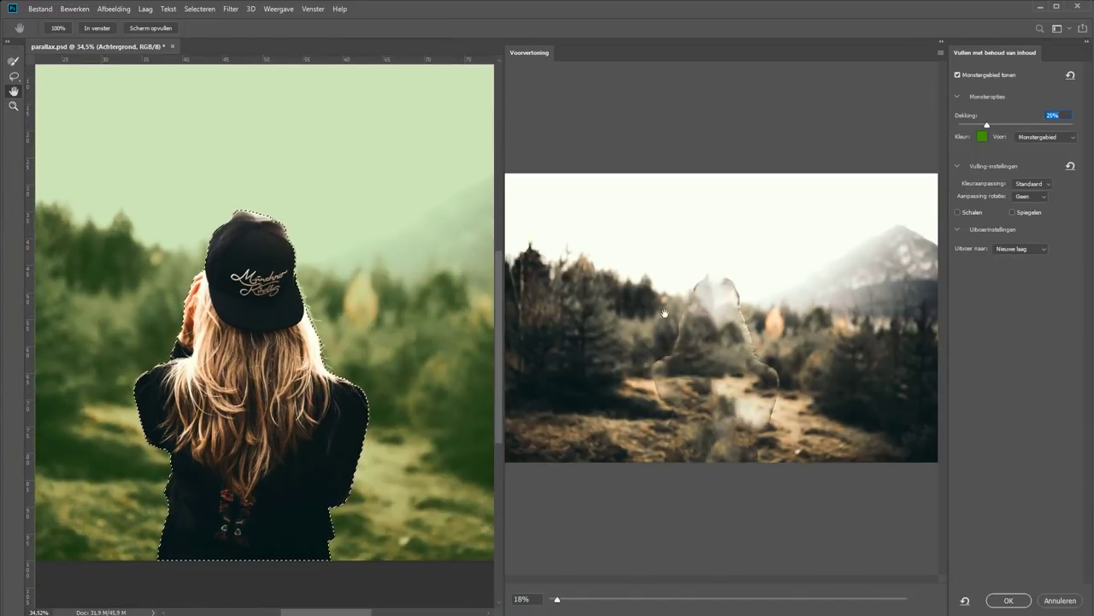
Step: Expand the fill area slightly around the woman and output the fill to a new layer
left_click(14, 78)
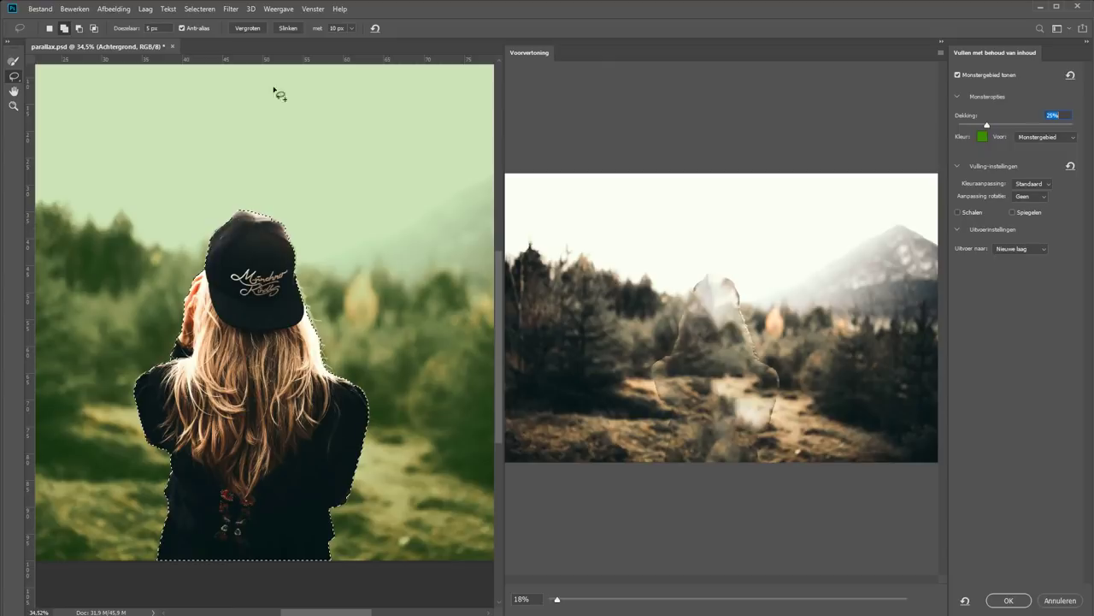
left_click(248, 28)
left_click(248, 29)
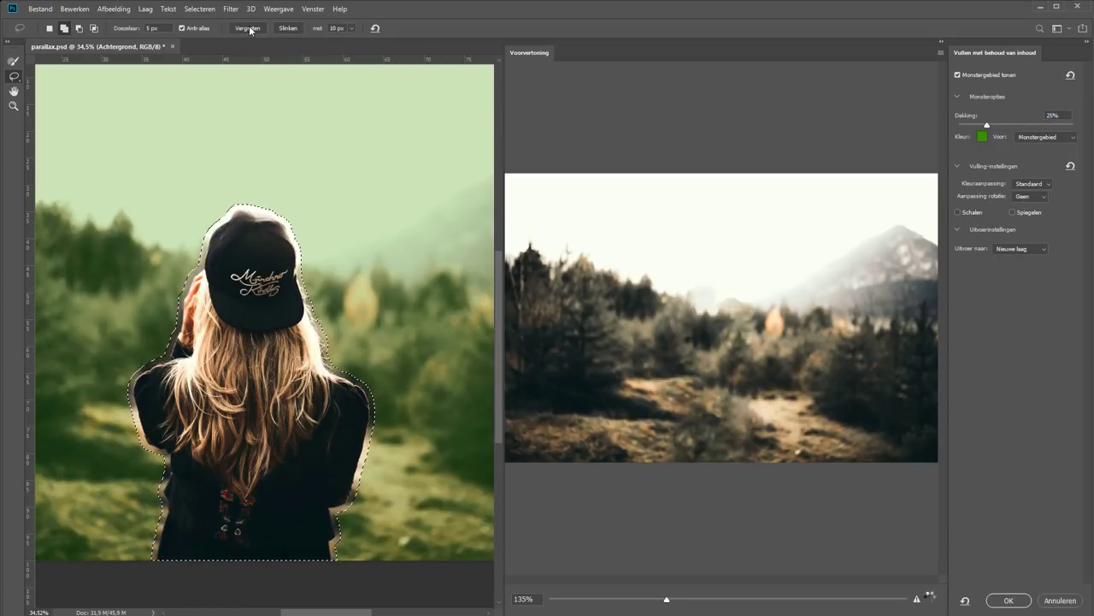
left_click(248, 28)
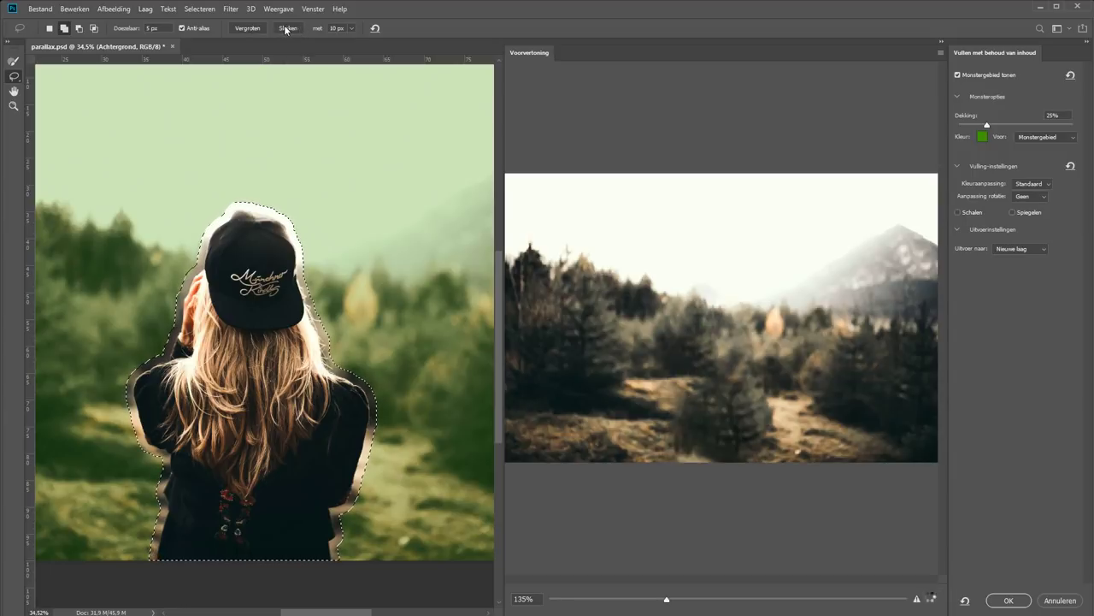
left_click(287, 28)
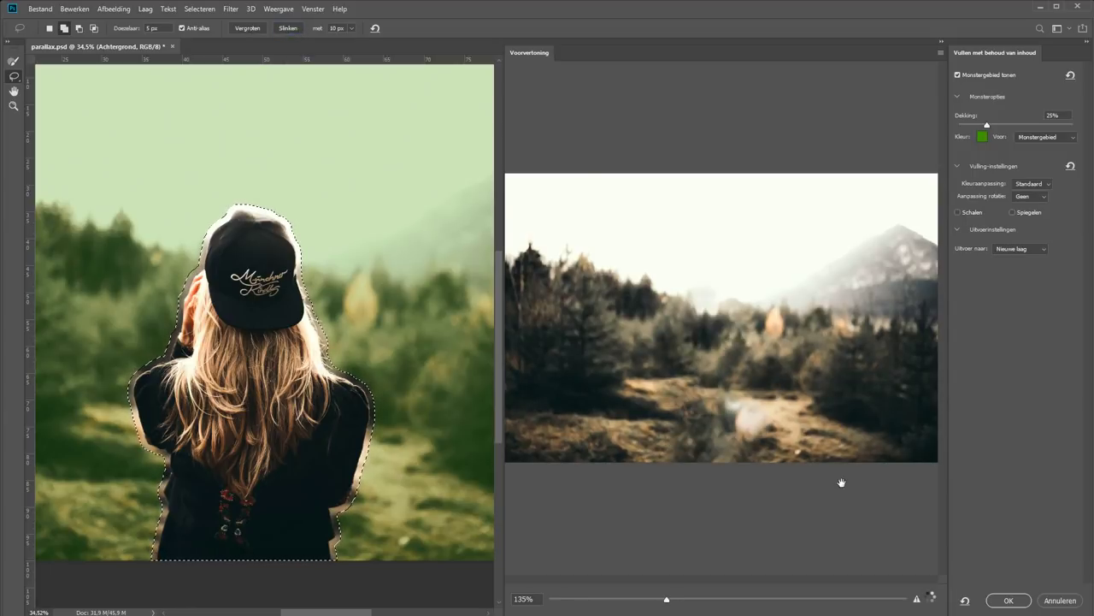
left_click(1009, 600)
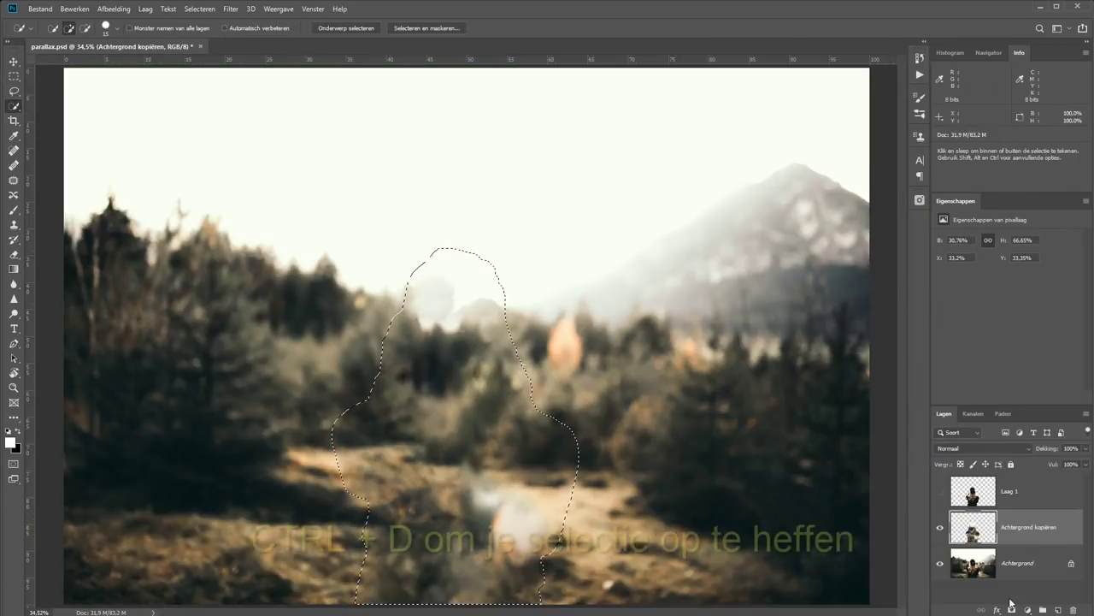
Step: Deselect, then Clone Stamp sky over the hazy blob and adjust the brush
key("ctrl+d")
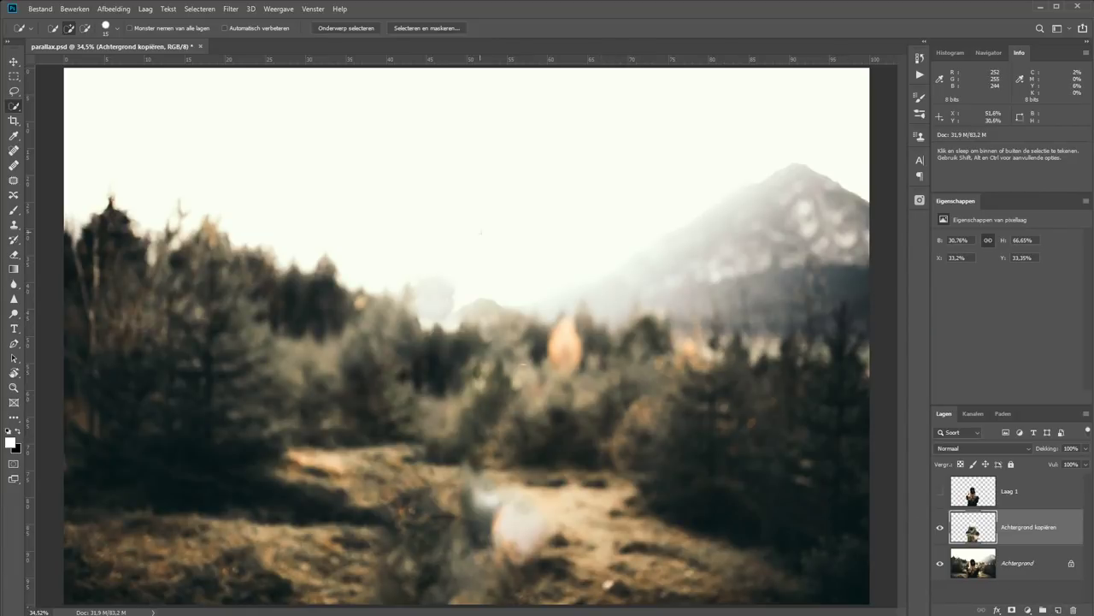
key("s")
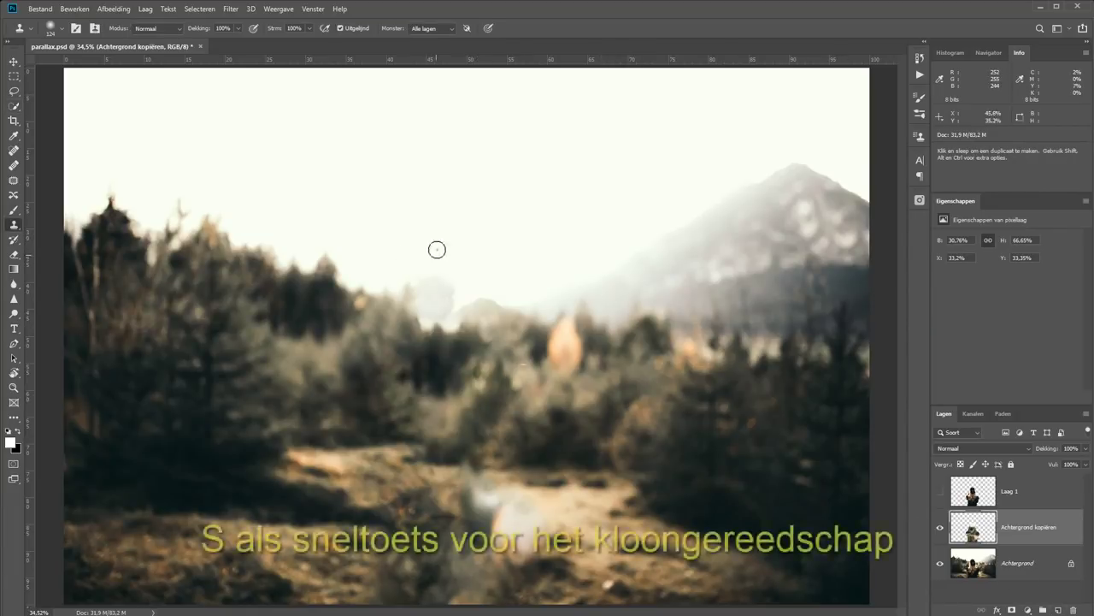
left_click(420, 245, "alt")
left_click_drag(442, 279, 437, 306)
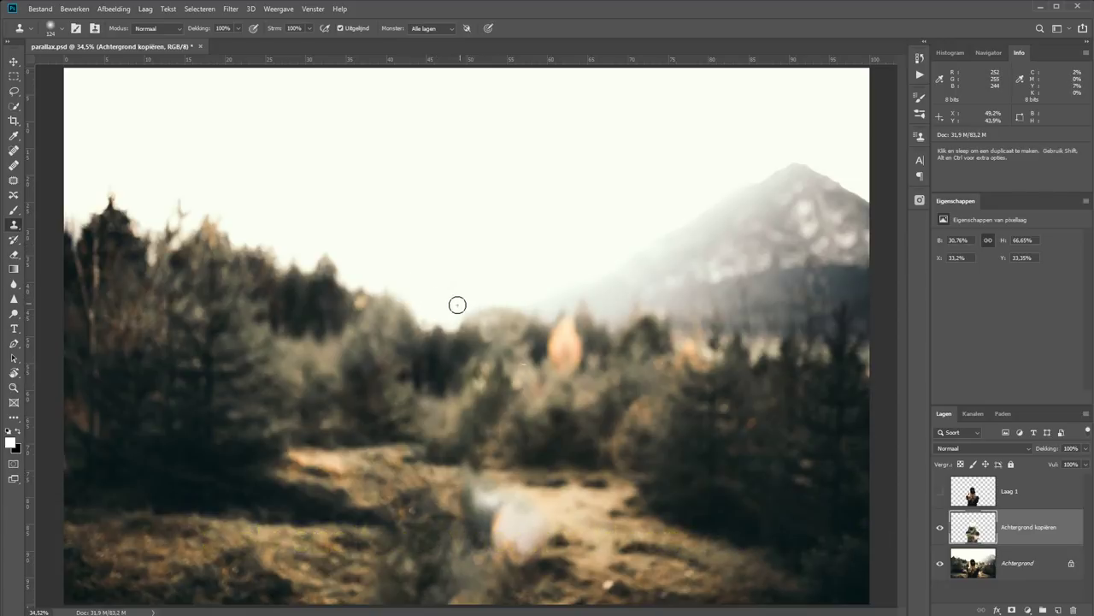
right_click(616, 562)
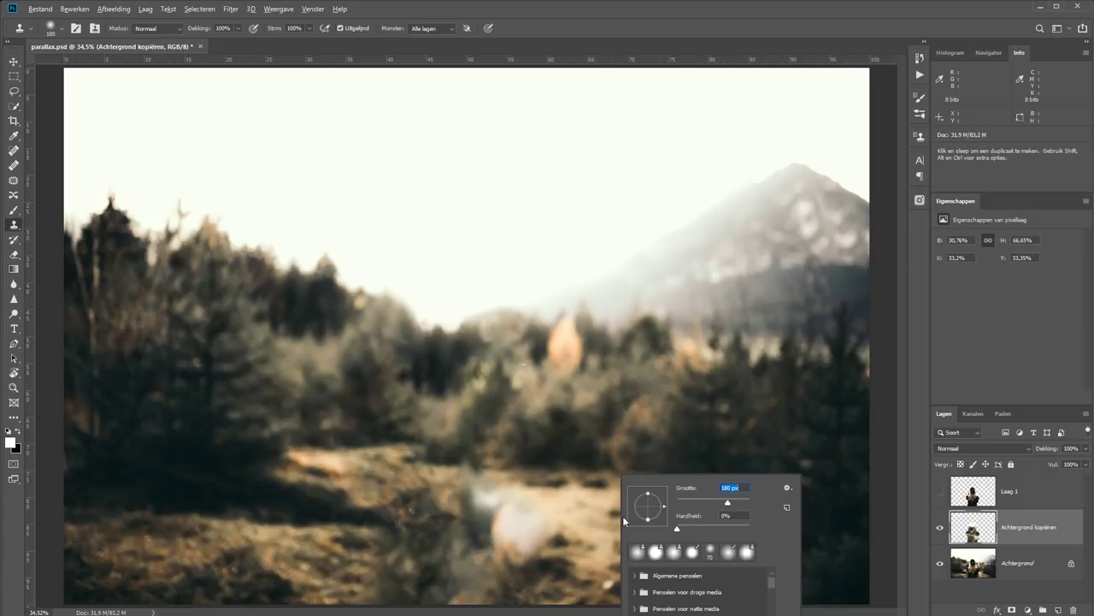
key("Return")
Step: Clone ground texture over the bright blob and figure remnants on the path
left_click_drag(550, 516, 591, 510)
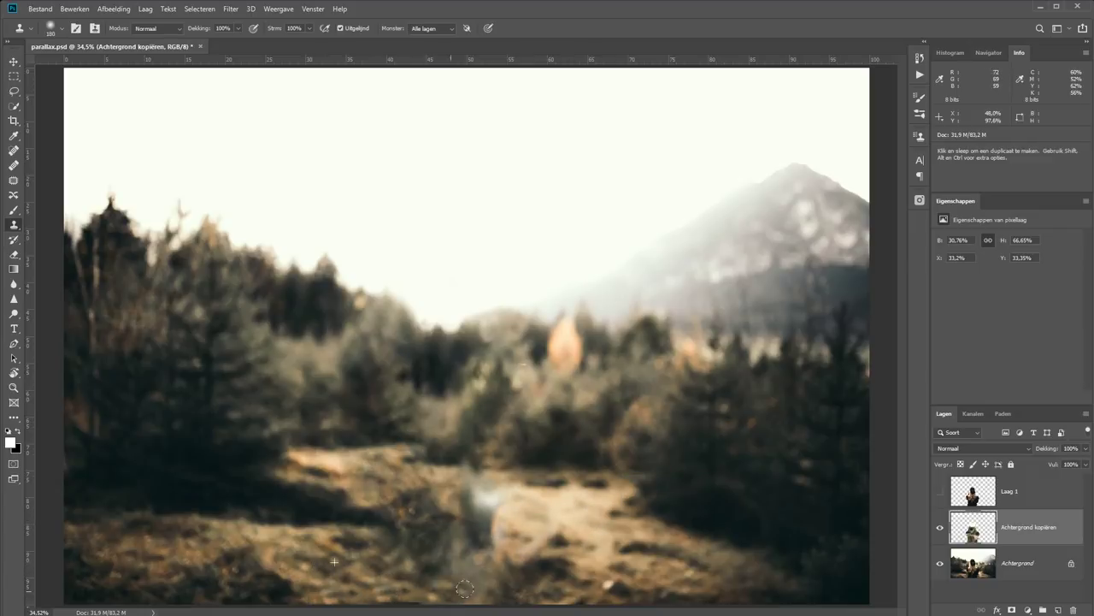
left_click_drag(378, 557, 351, 561)
left_click(684, 570, "alt")
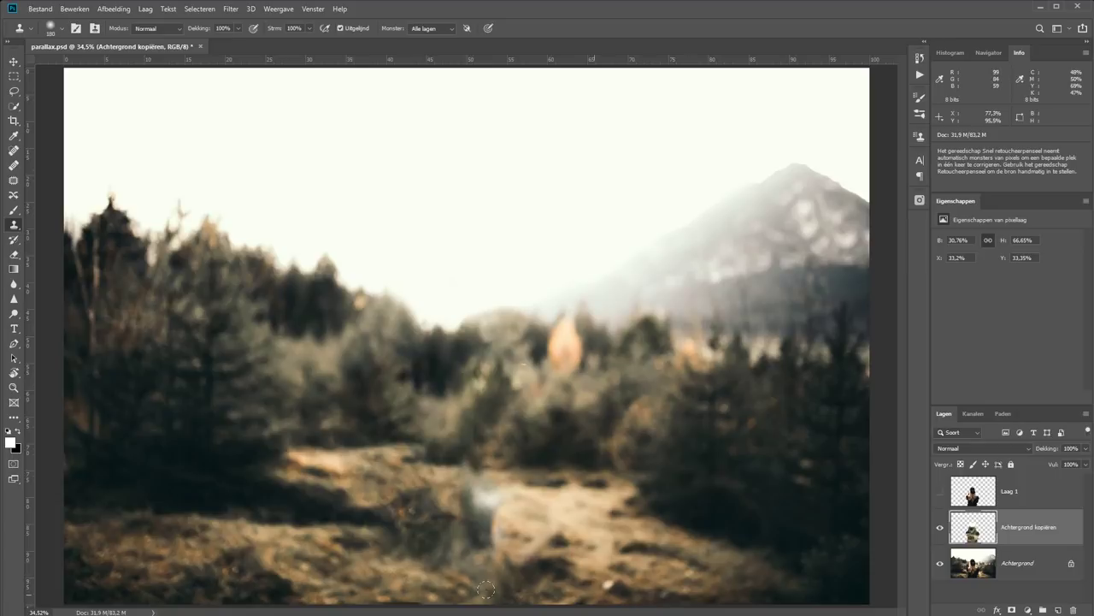
left_click(532, 486, "alt")
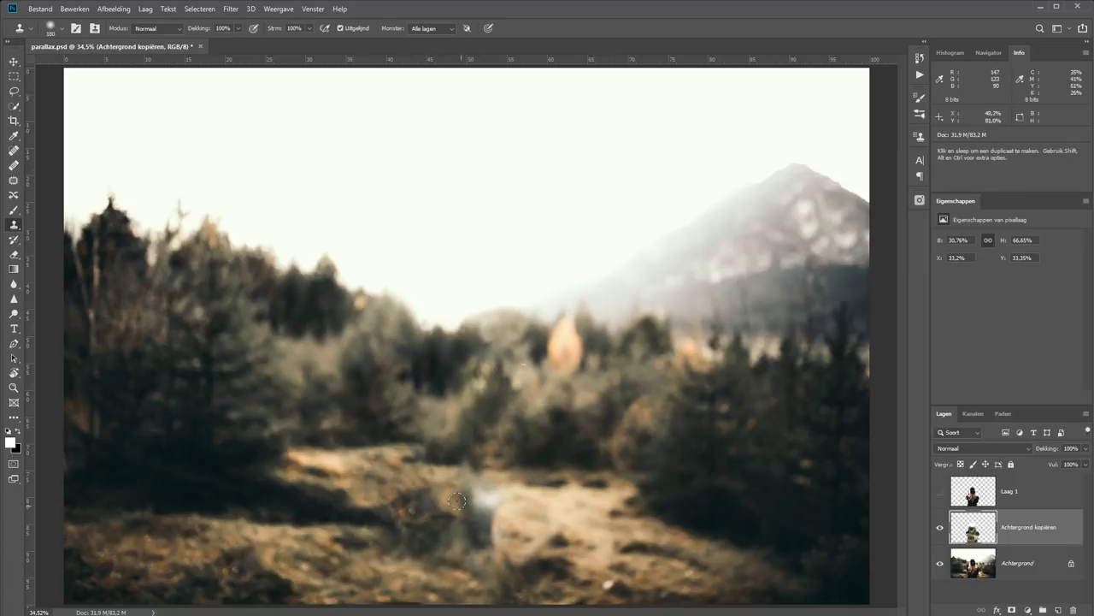
left_click_drag(466, 488, 435, 486)
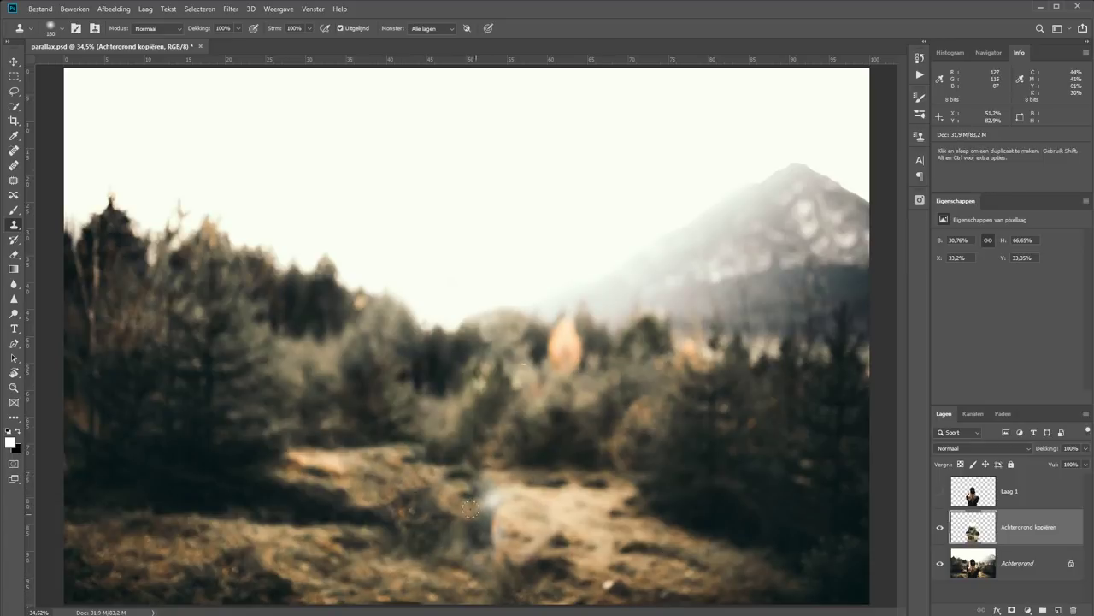
mouse_move(472, 522)
left_mouse_down()
mouse_move(500, 512)
mouse_move(505, 535)
mouse_move(518, 533)
left_mouse_up()
left_click(522, 512, "alt")
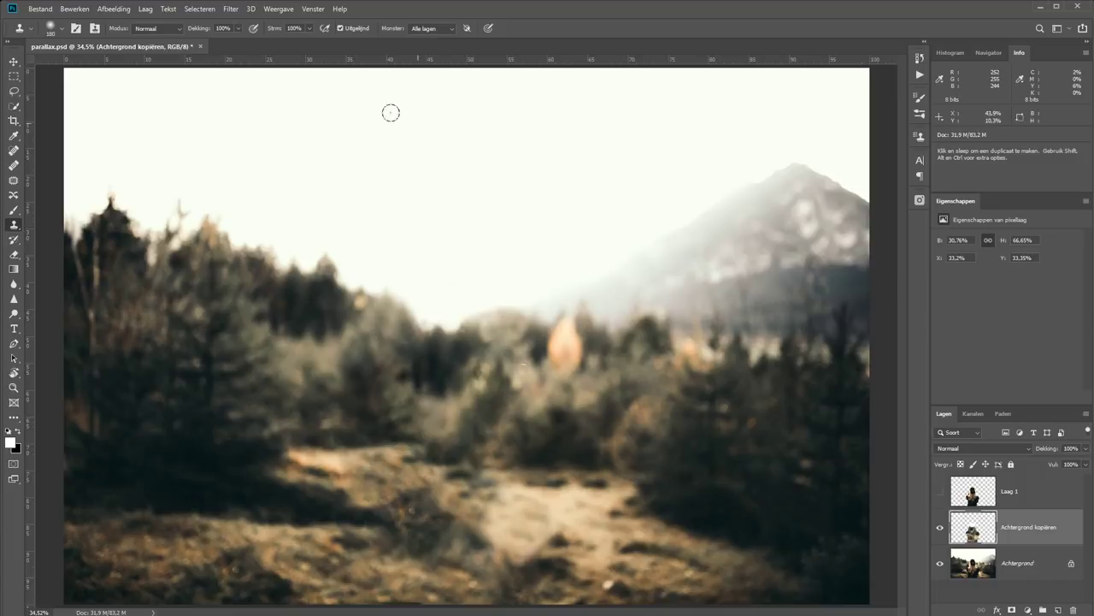
key("z")
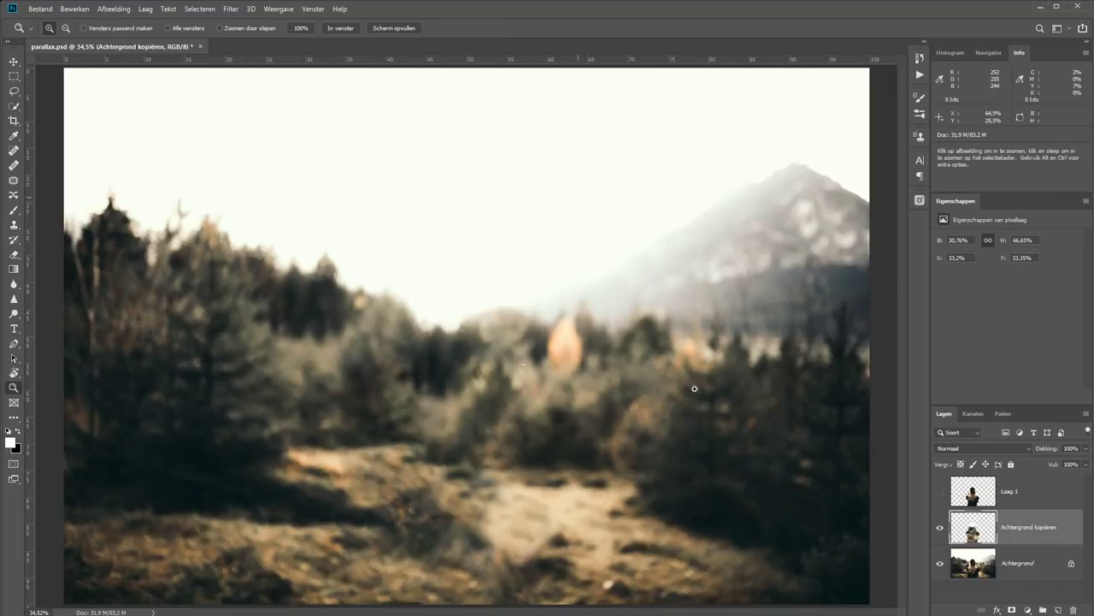
Step: Merge the background copy into Achtergrond, show Laag 1 again, and start a new document
left_click(517, 425, "alt")
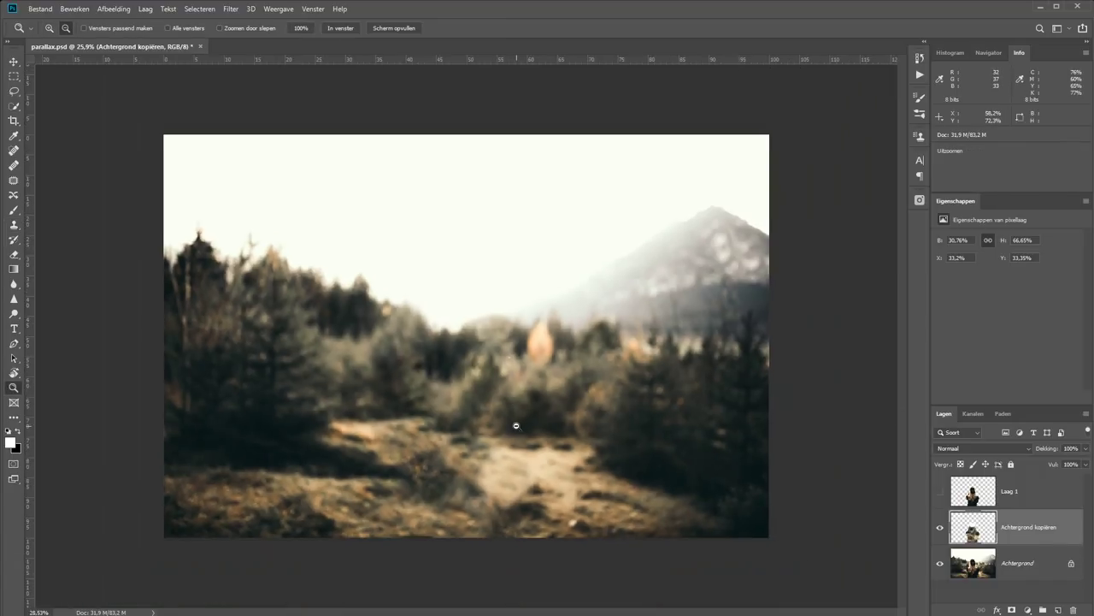
scroll(516, 424, "up", 1)
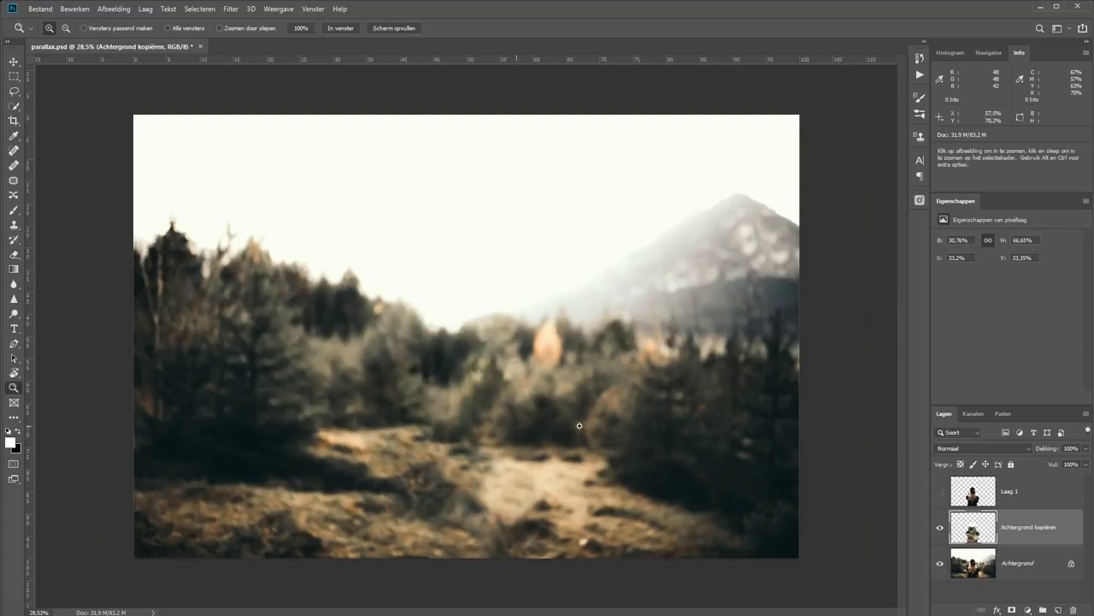
left_click(1022, 568, "shift")
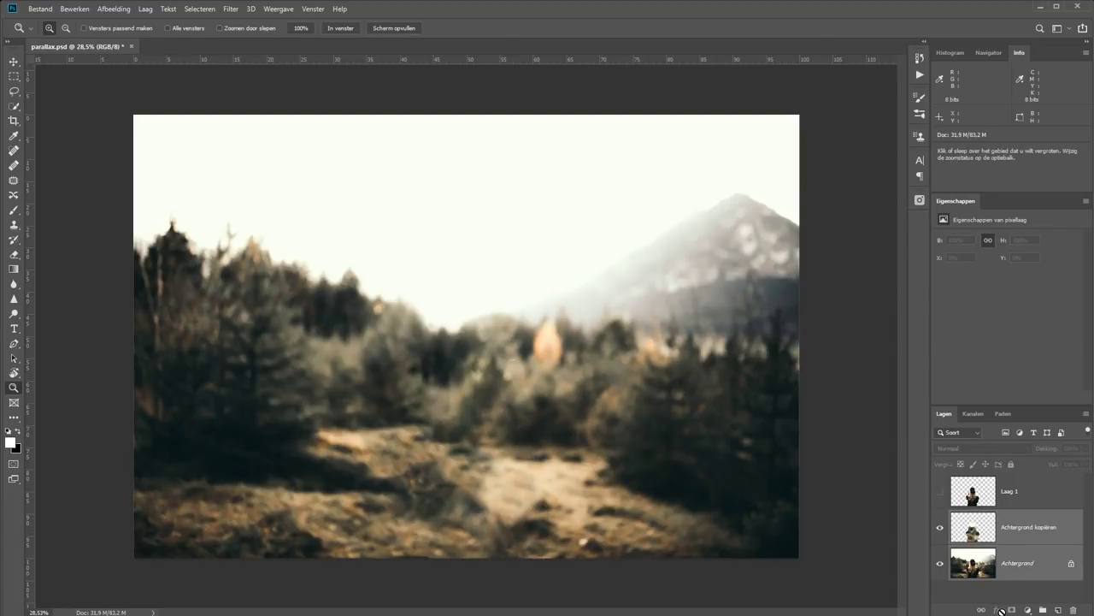
key("ctrl+e")
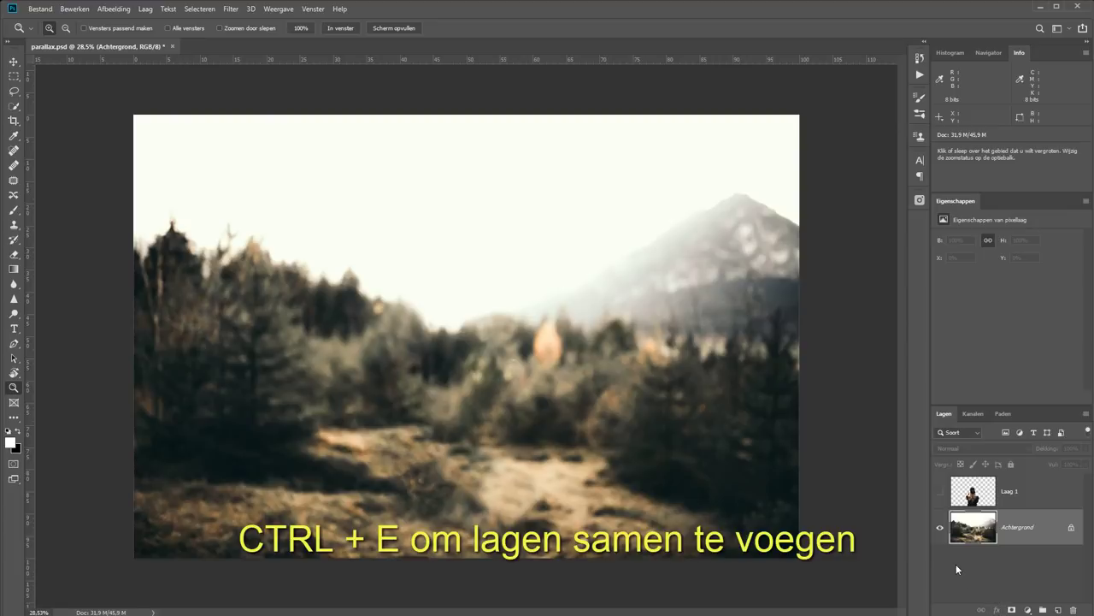
left_click(940, 492)
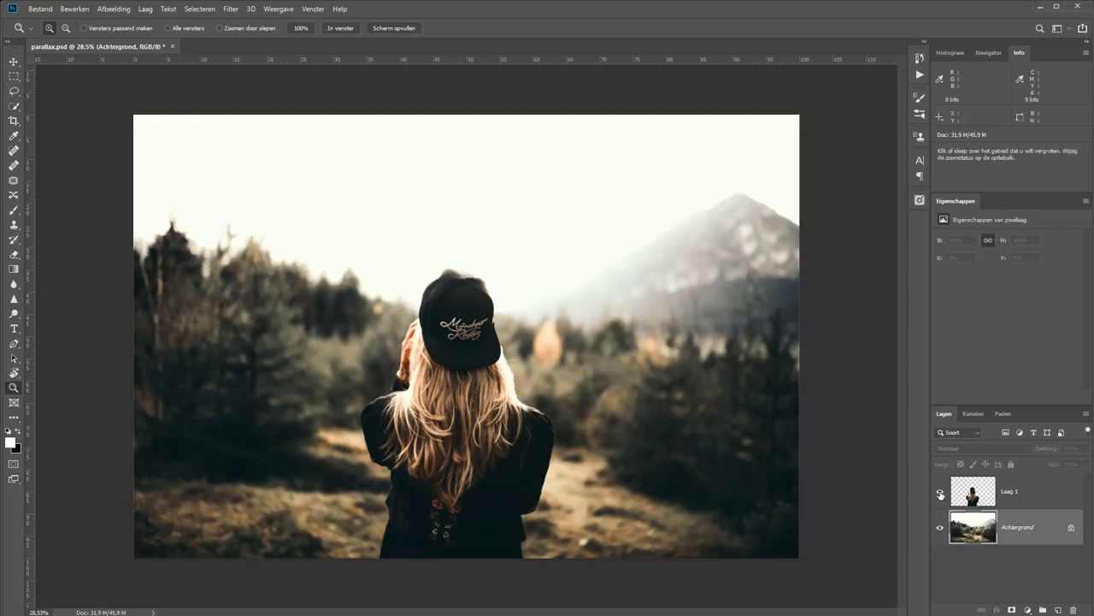
key("ctrl+n")
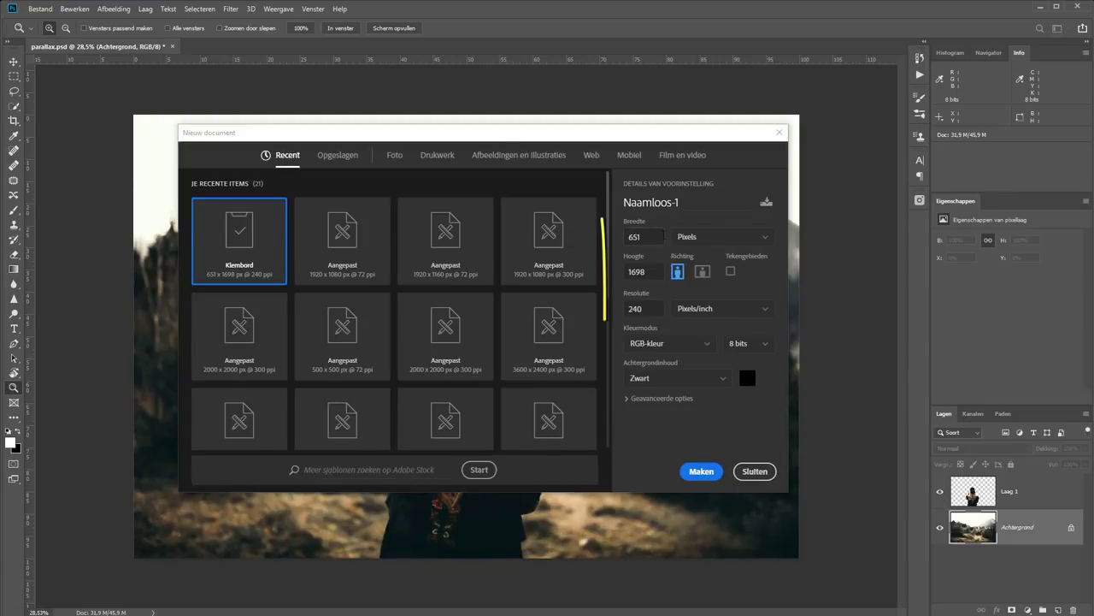
Step: Make a new document 1920 px wide by 1080 px high, keeping the Zwart background
type("19")
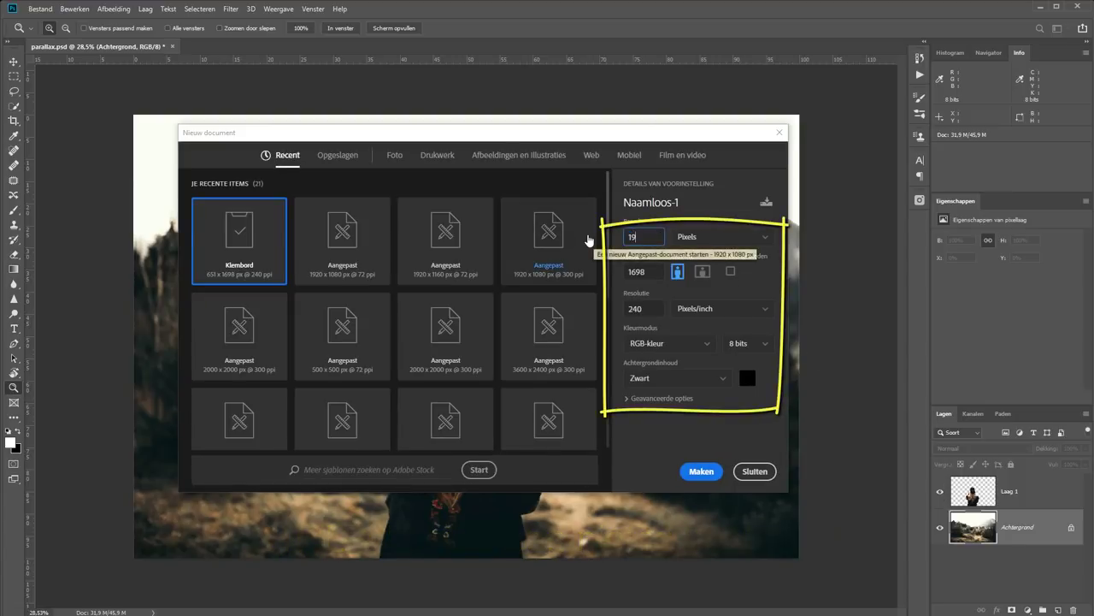
type("20")
key("Tab")
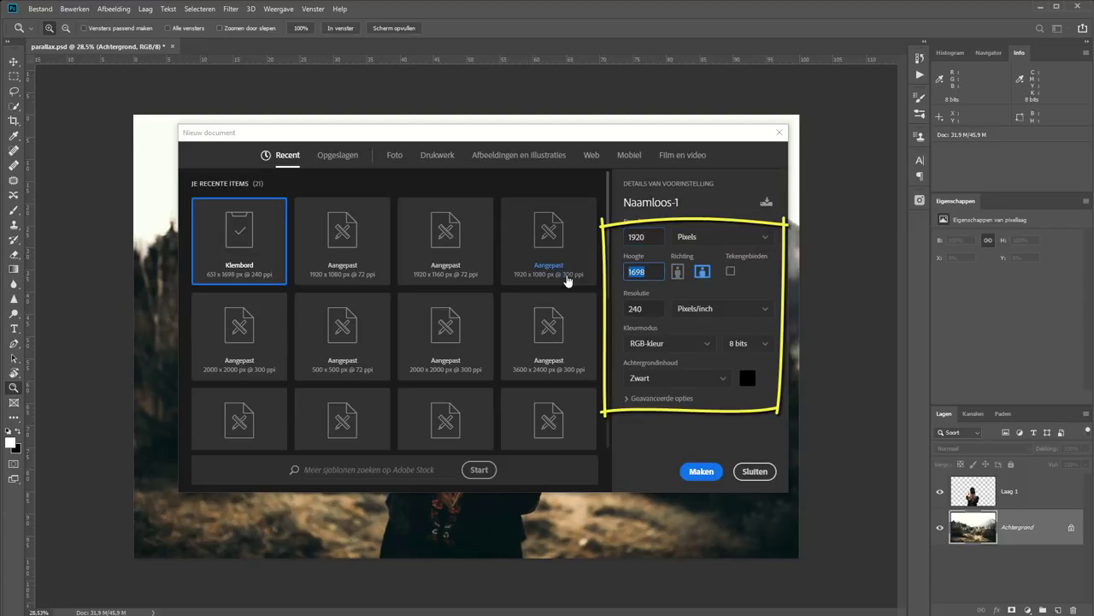
type("1080")
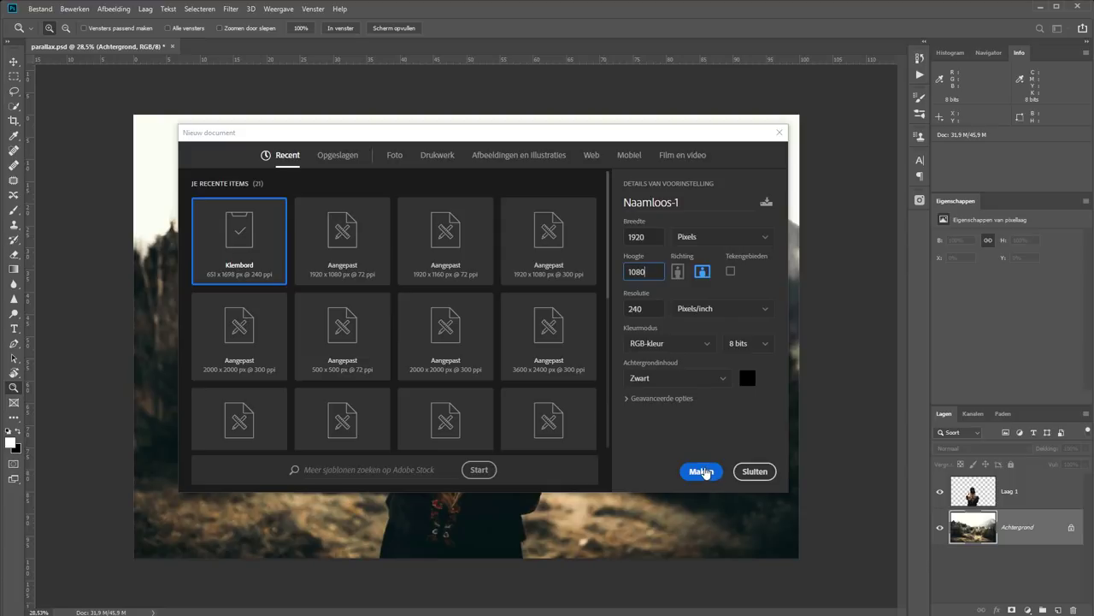
left_click(701, 471)
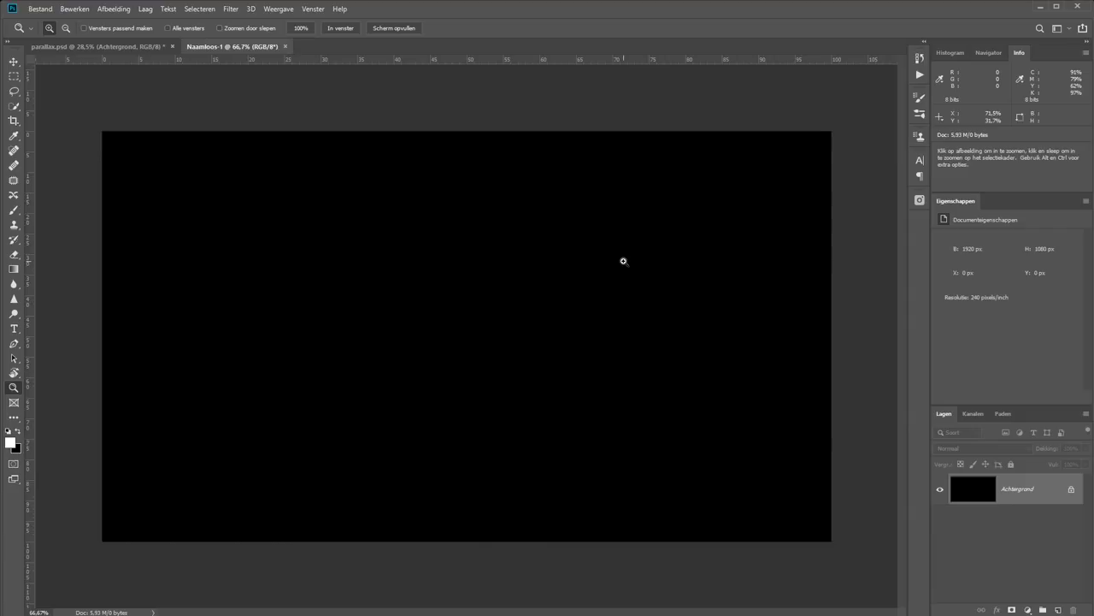
Step: Duplicate both layers from parallax.psd into the Naamloos-1 document
left_click(94, 46)
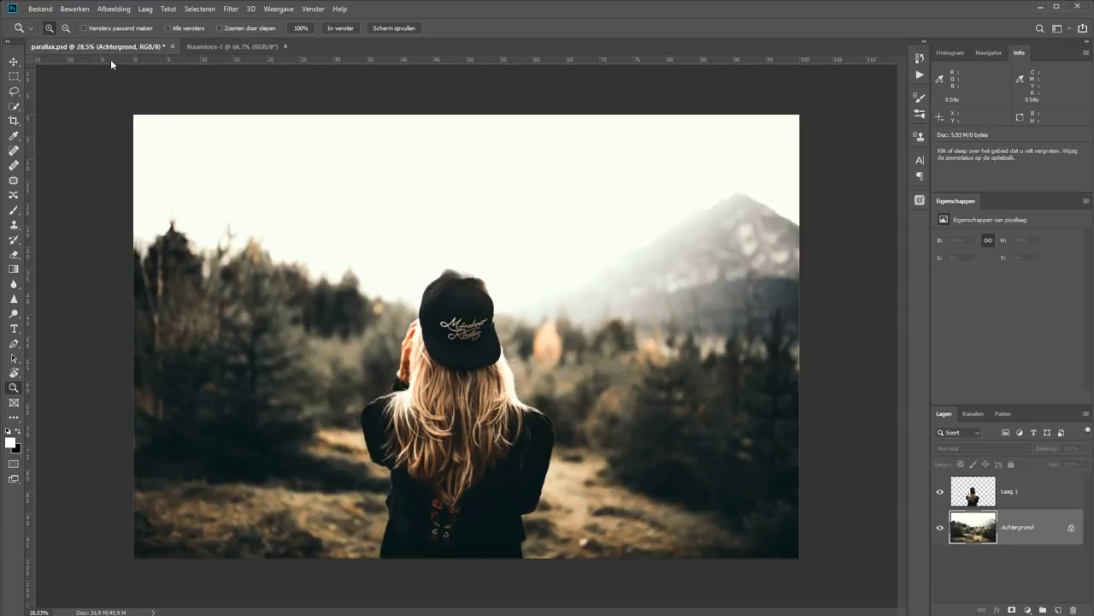
left_click(1042, 499)
right_click(1043, 499)
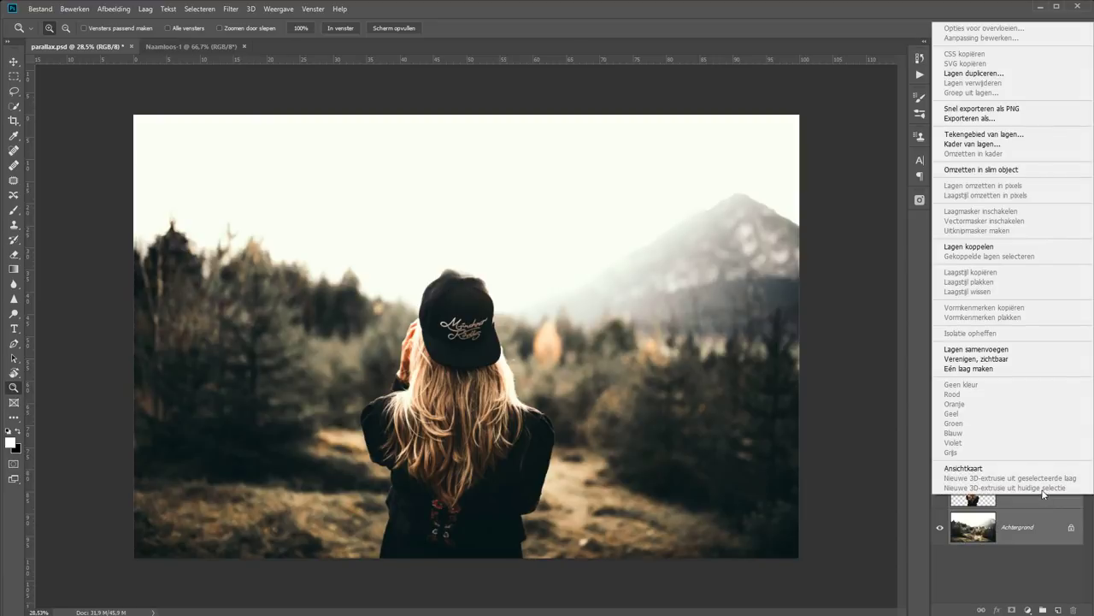
left_click(980, 74)
left_click(459, 211)
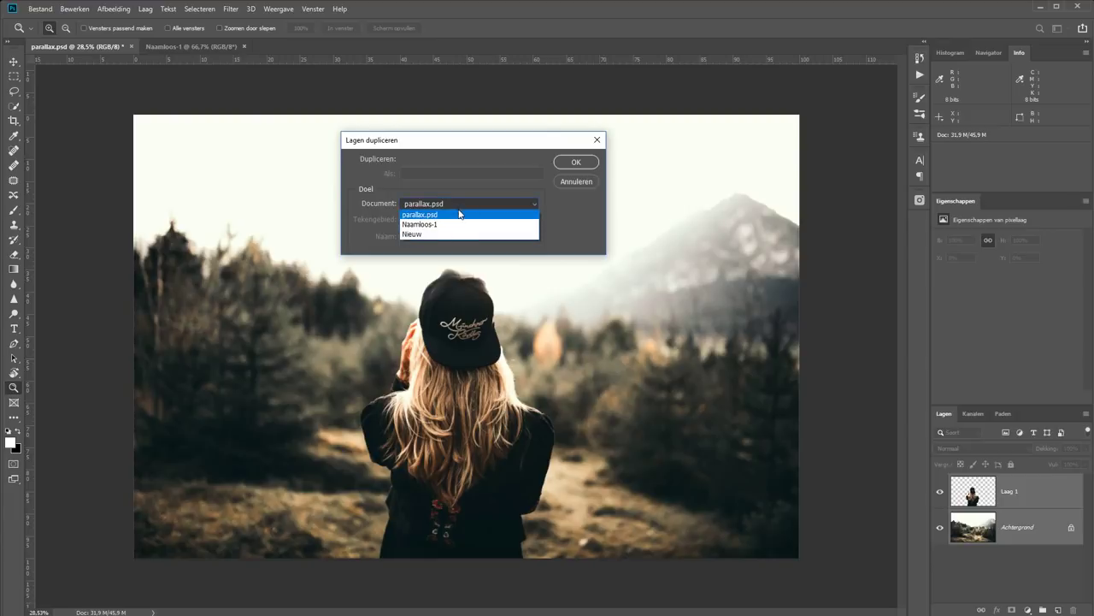
left_click(459, 223)
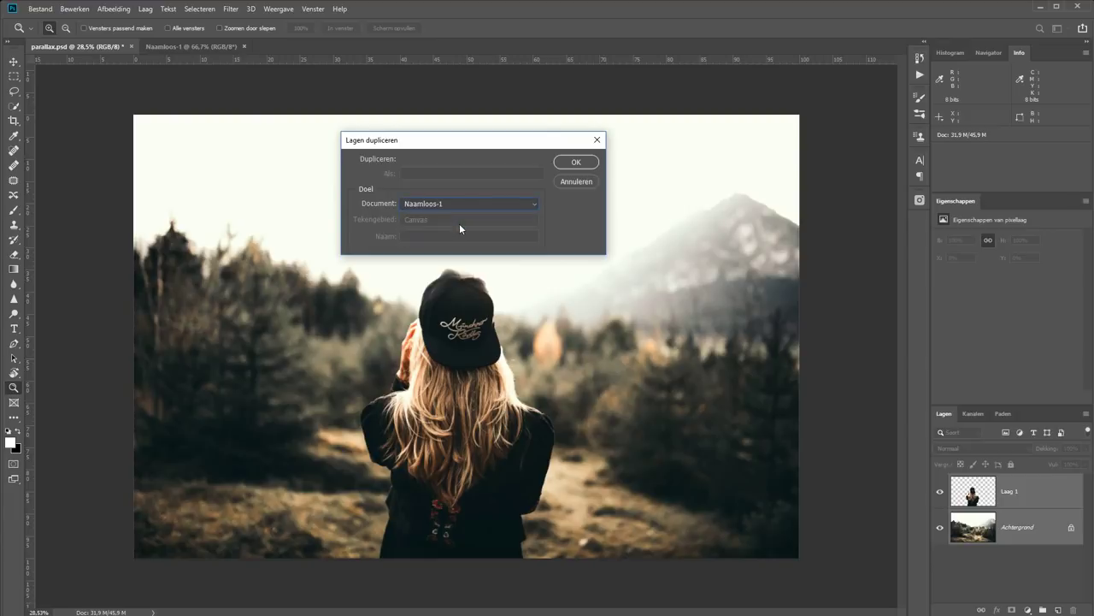
left_click(576, 161)
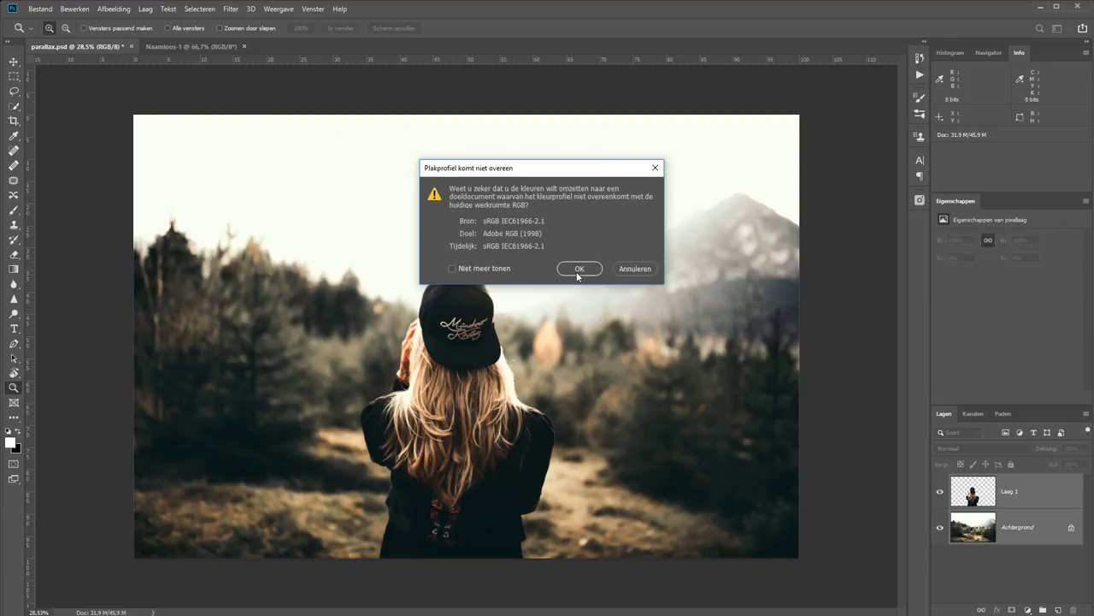
Step: Accept the sRGB to Adobe RGB conversion and view the whole Naamloos-1 canvas
left_click(578, 269)
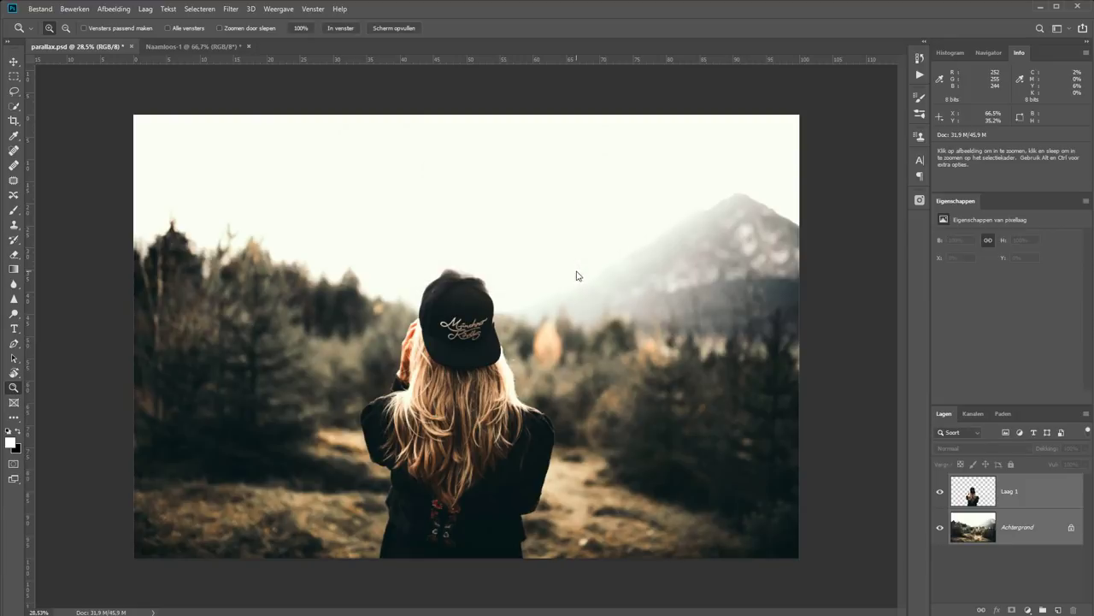
left_click(192, 46)
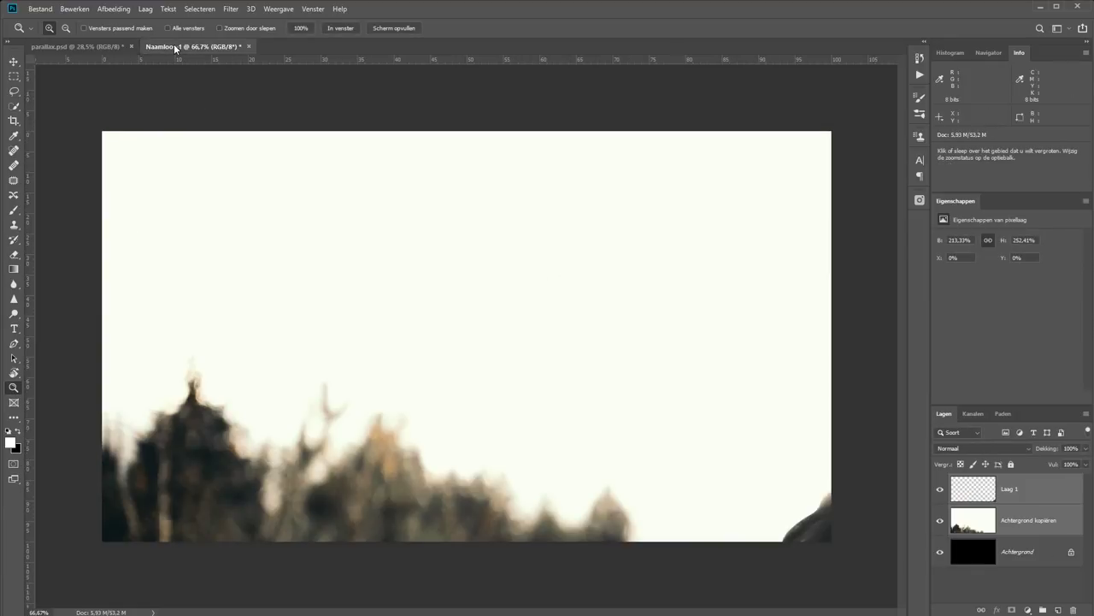
left_click(341, 29)
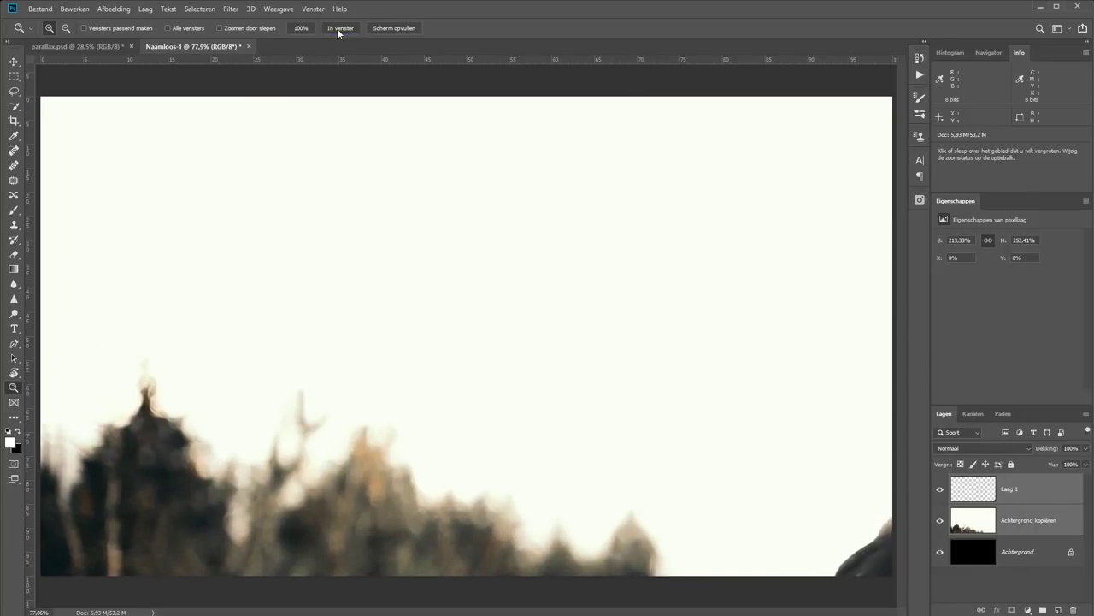
left_click(415, 308, "alt")
left_click(415, 308, "alt")
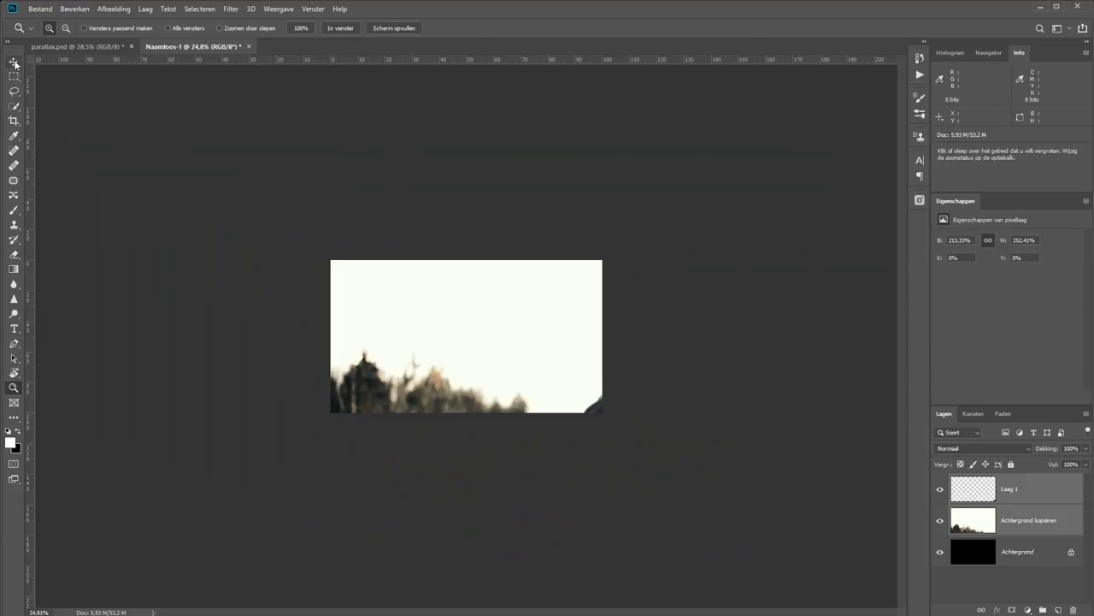
Step: Scale the duplicated layers to about 47% and position them to fill the canvas
key("v")
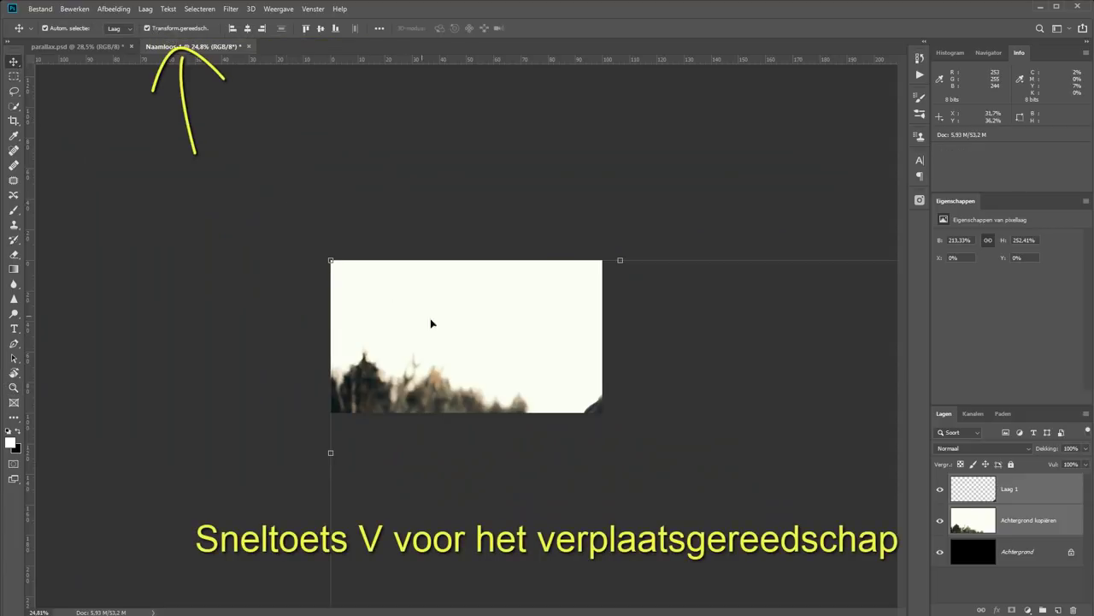
left_click_drag(483, 360, 346, 195)
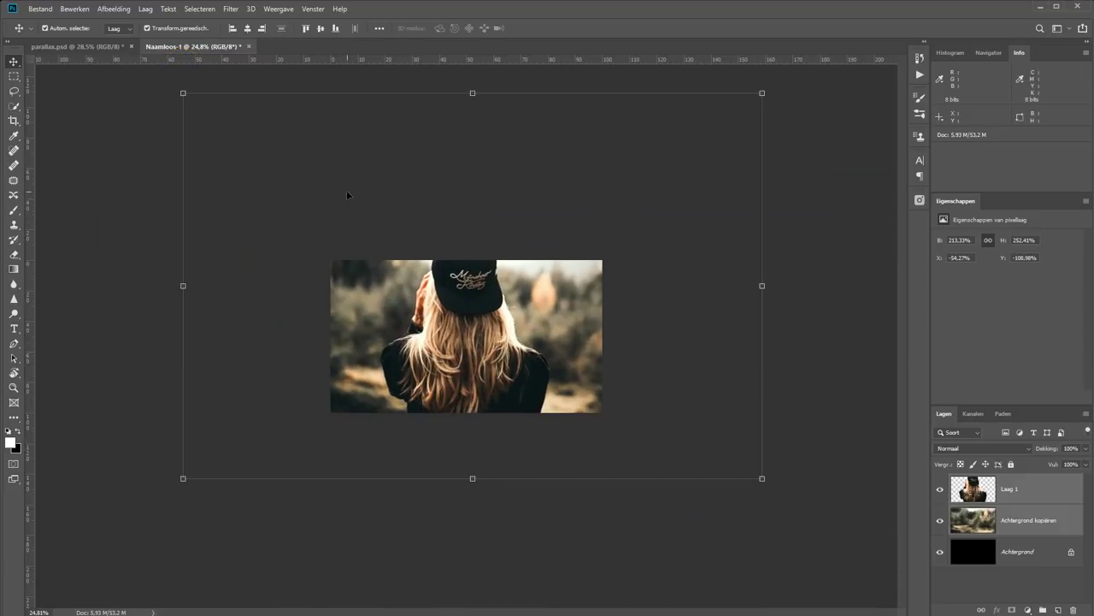
mouse_move(509, 334)
left_mouse_down()
mouse_move(515, 367)
mouse_move(525, 363)
left_mouse_up()
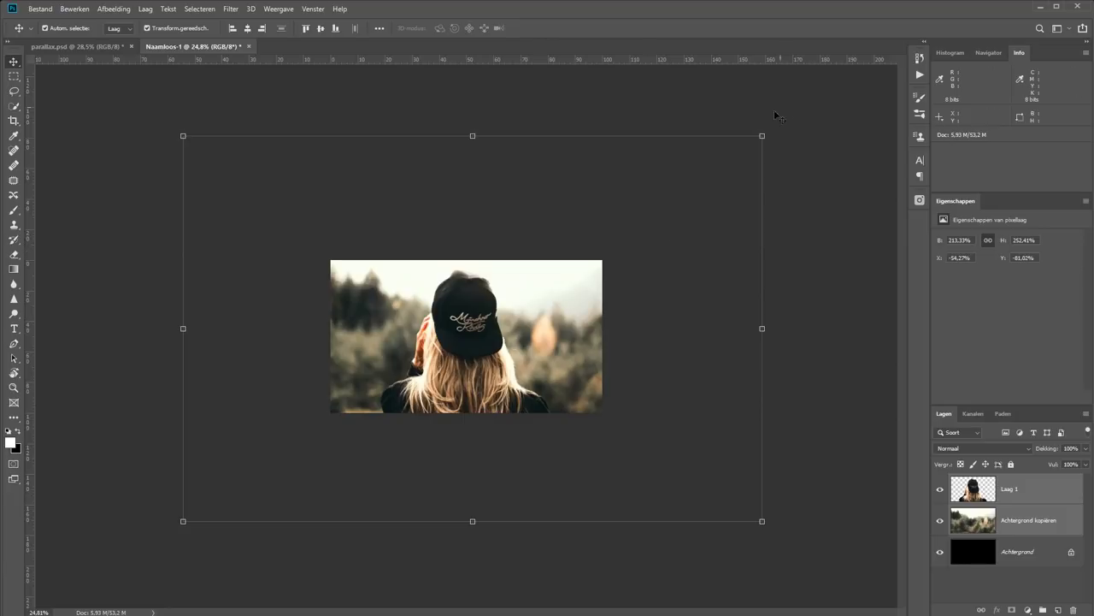
left_click_drag(762, 136, 638, 275)
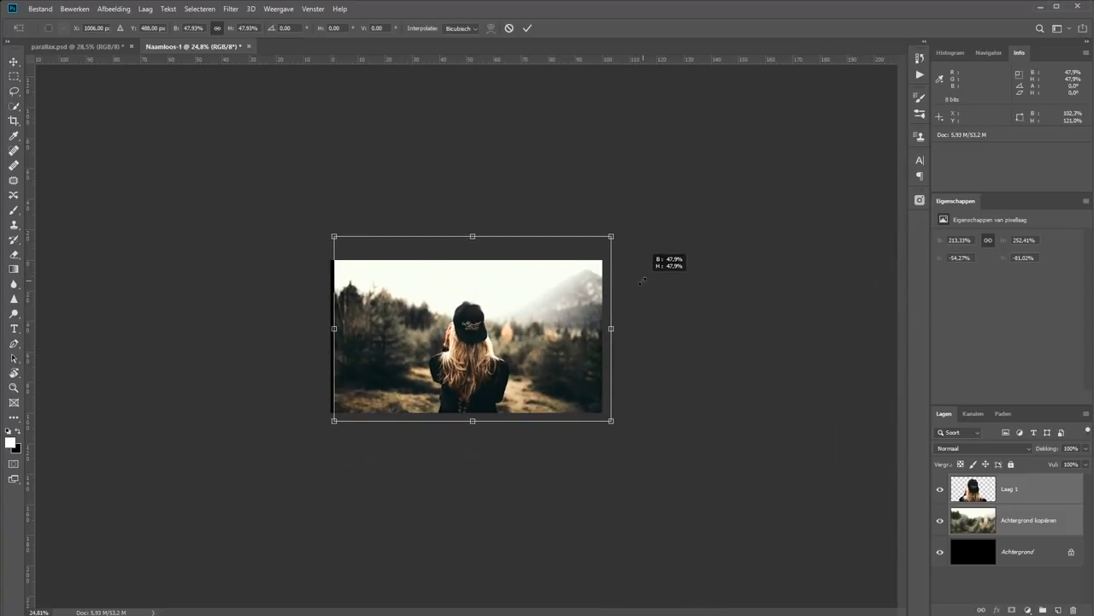
left_click_drag(570, 338, 578, 304)
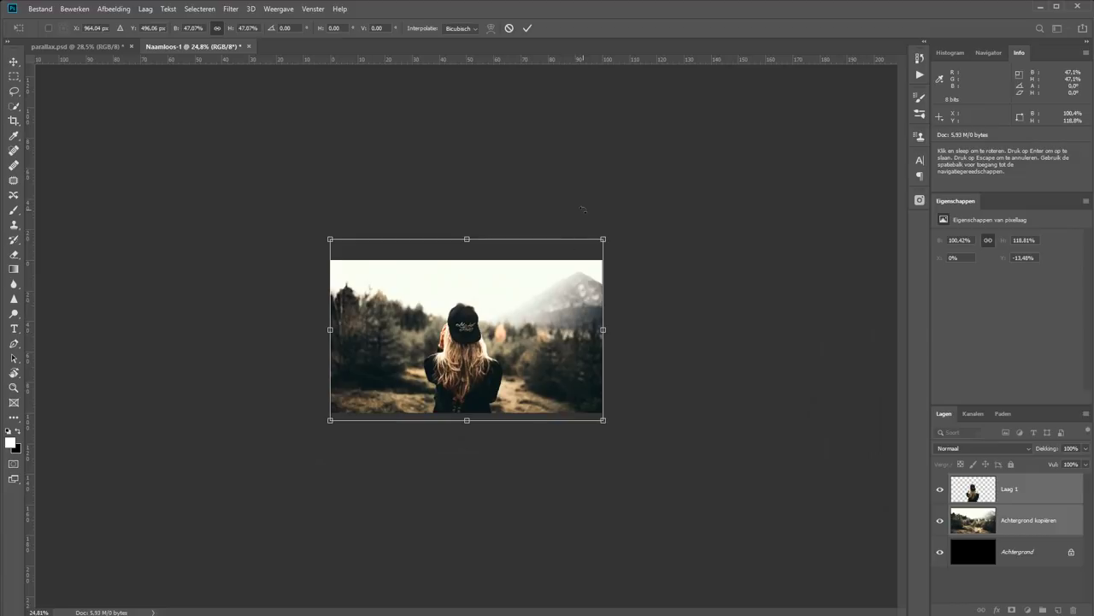
left_click(528, 30)
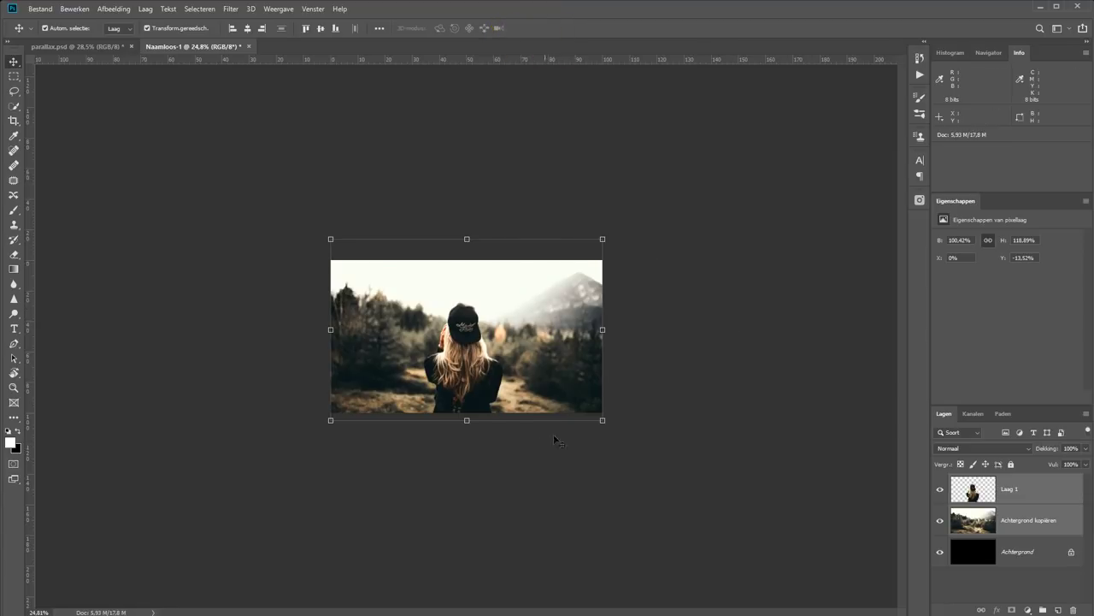
key("z")
left_click(472, 364)
Step: Deselect the layers and create a video timeline from the Tijdlijn panel
left_click(472, 364)
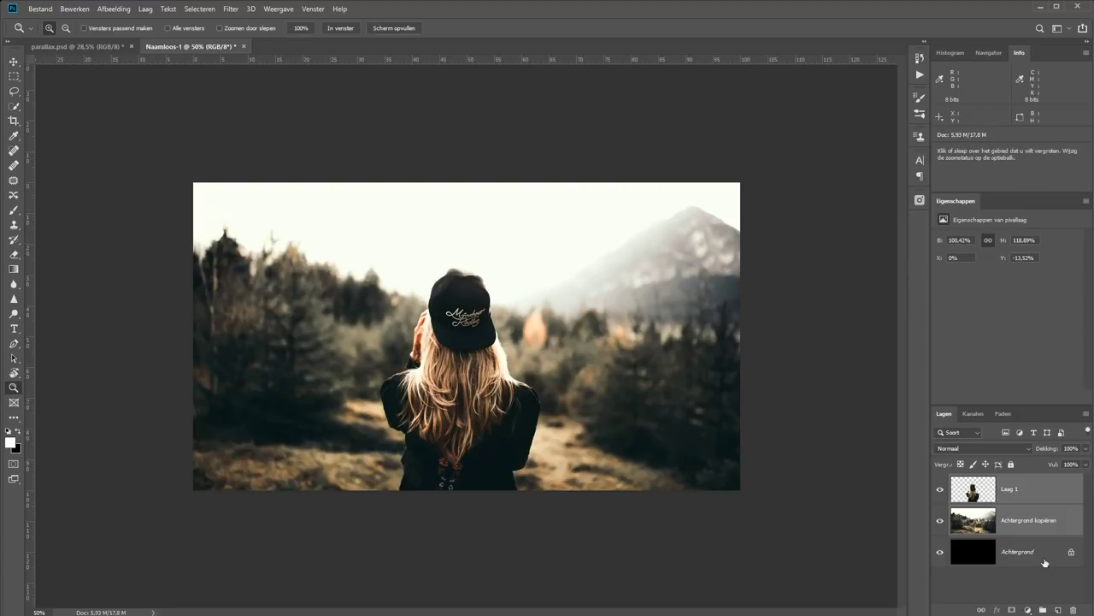
left_click(1022, 587)
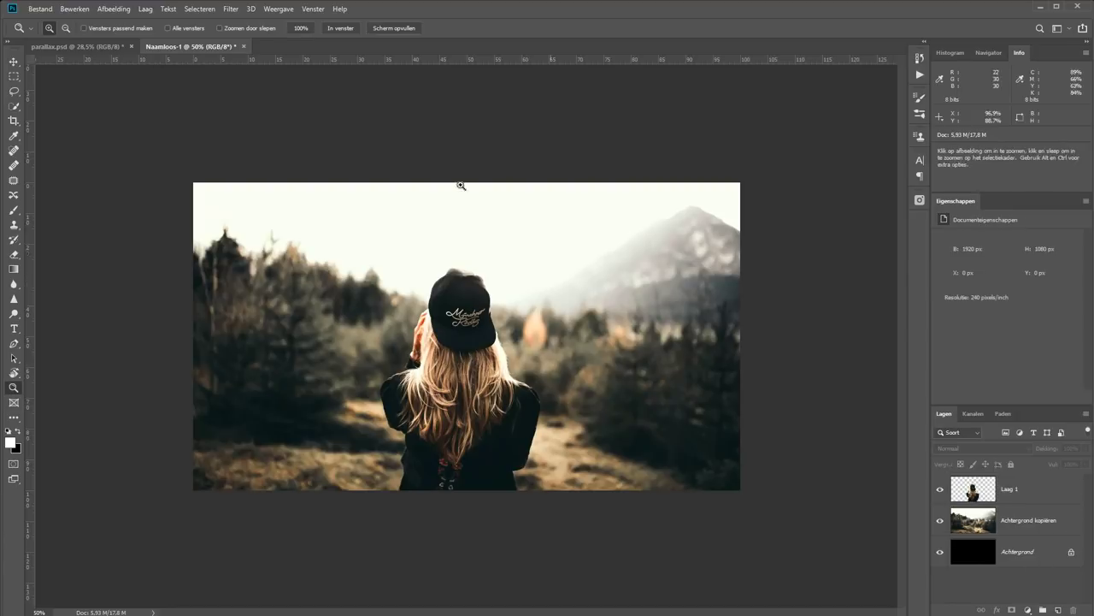
left_click(313, 10)
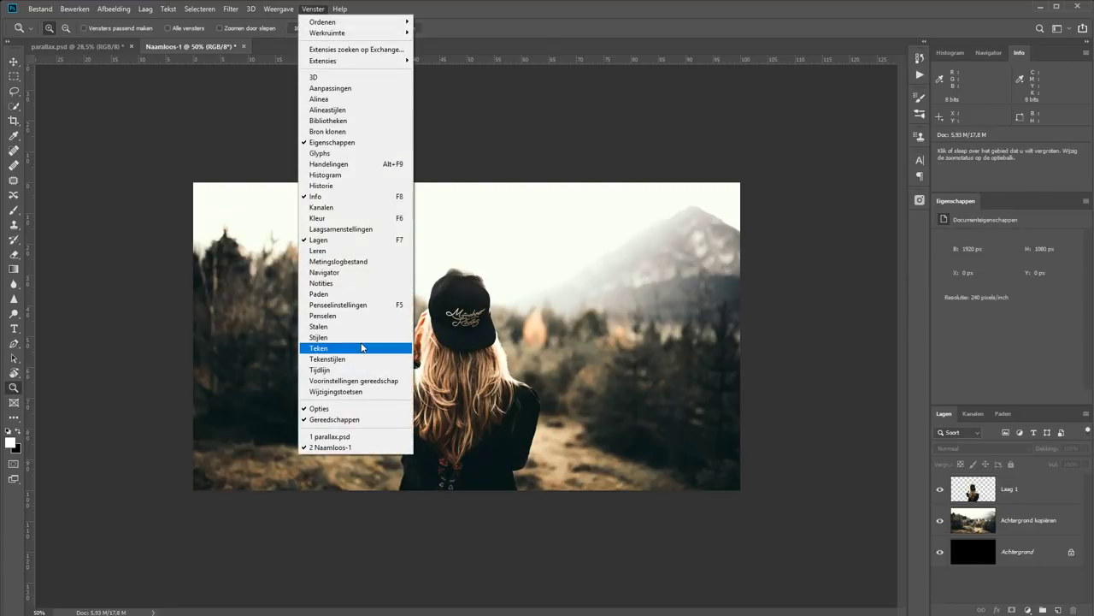
left_click(366, 370)
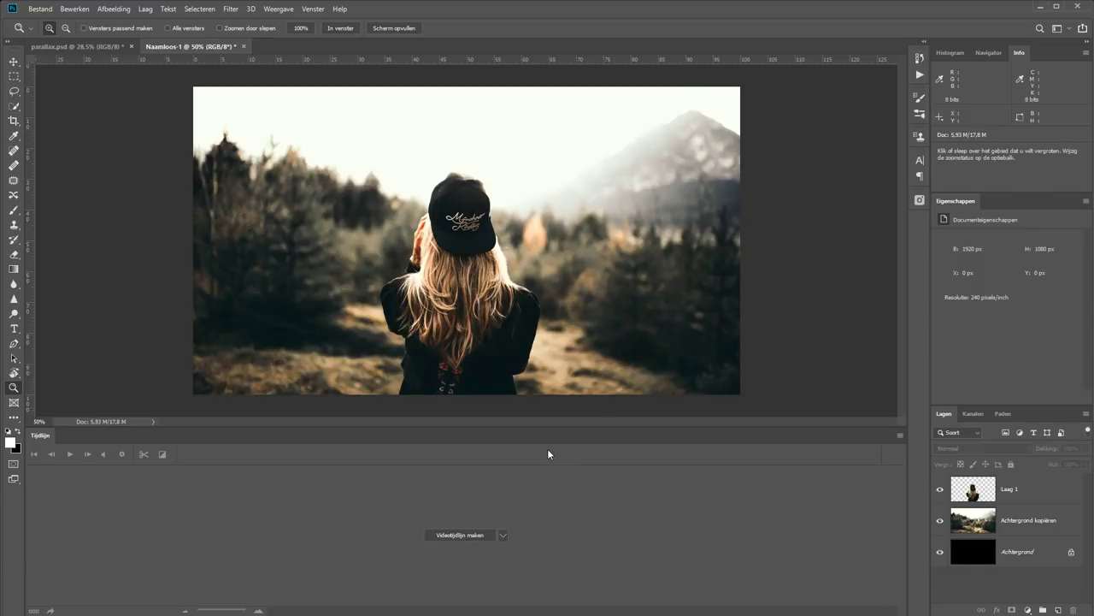
left_click(473, 535)
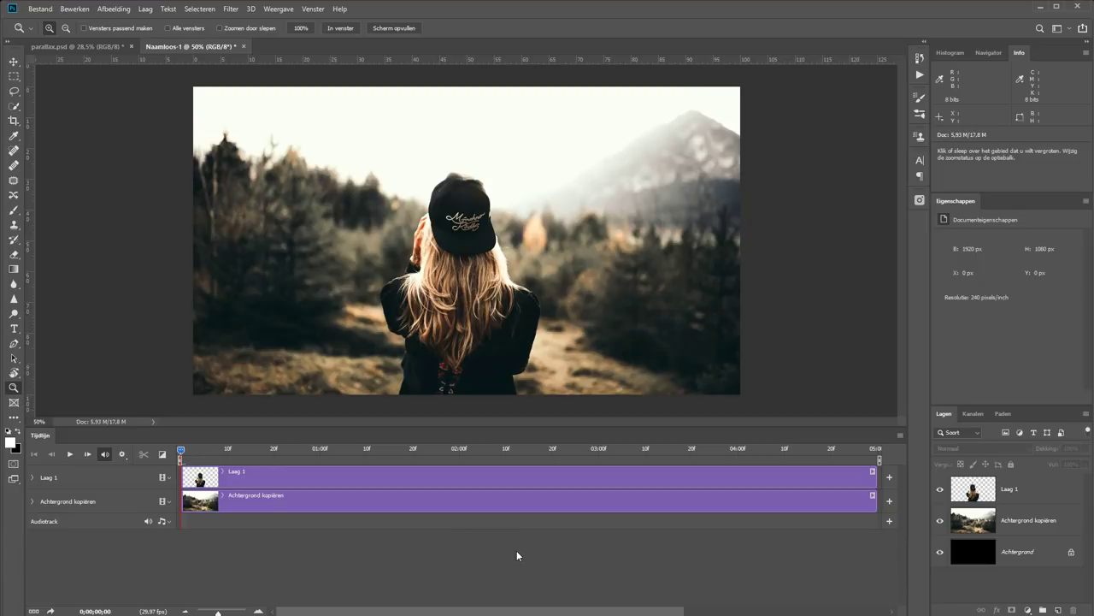
Step: Rename Laag 1 to 'model' and the background copy layer to 'Achtergrond'
double_click(1011, 489)
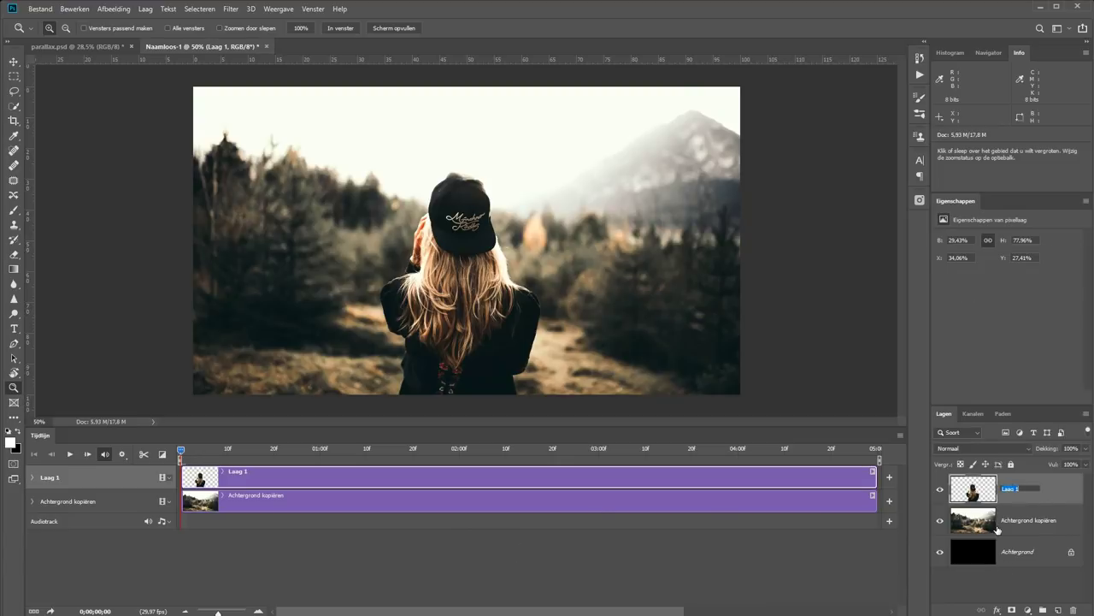
type("model")
key("Return")
double_click(1022, 522)
type("Achtergrond")
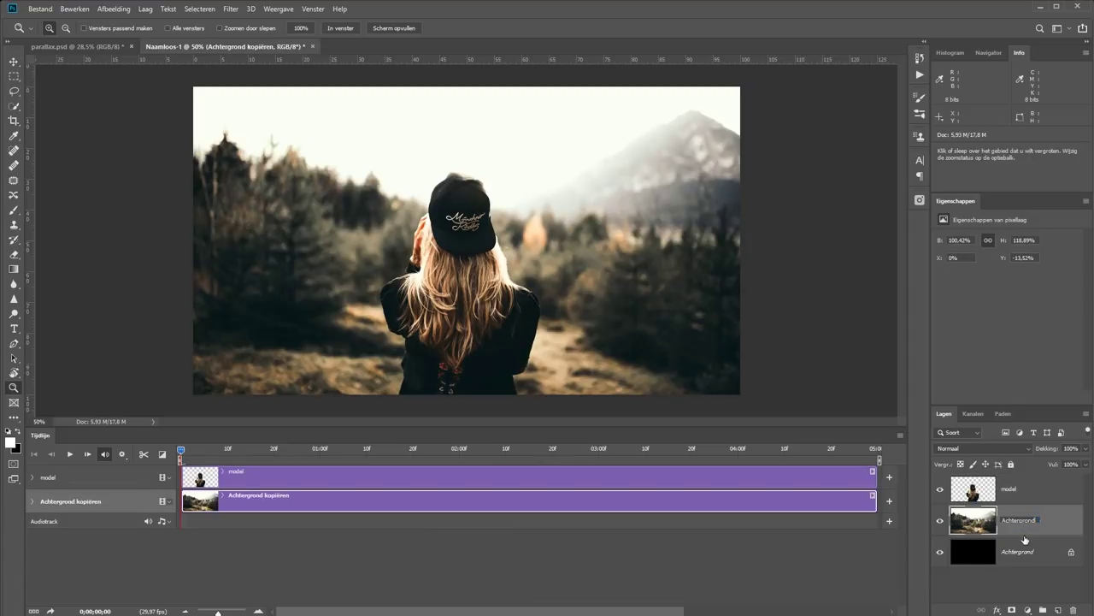
key("Return")
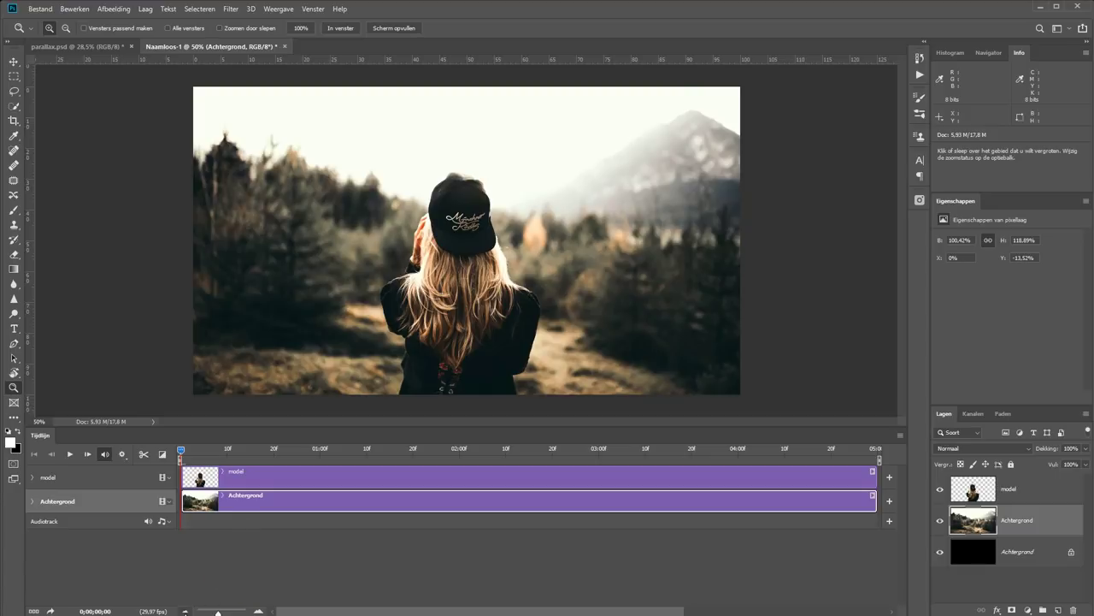
Step: Trim the Achtergrond and model clips so both end at 04:00
left_click(185, 611)
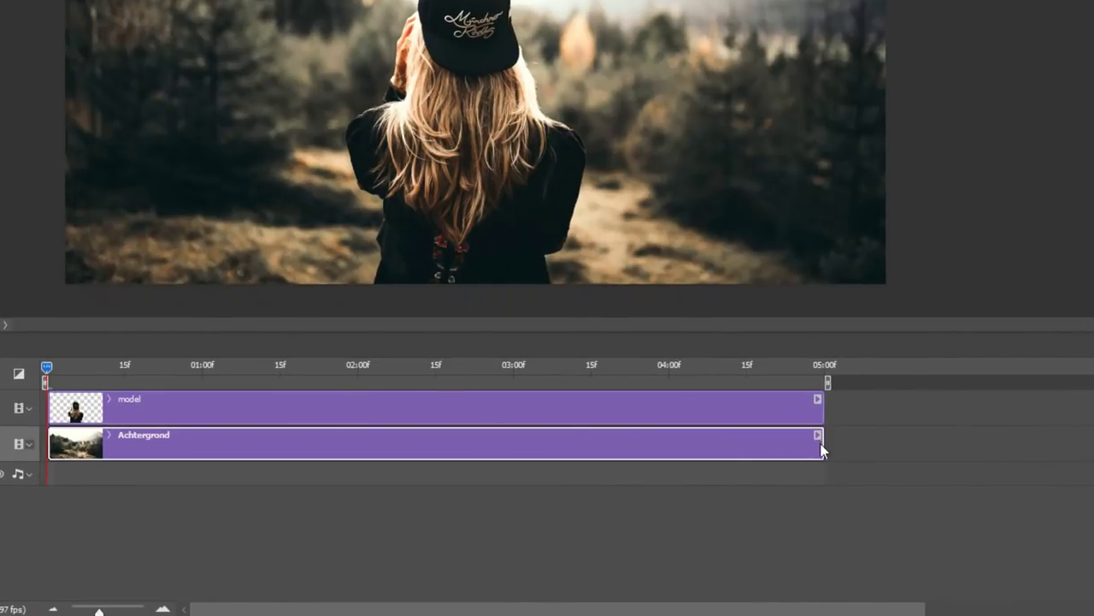
mouse_move(875, 501)
left_click_drag(823, 450, 668, 443)
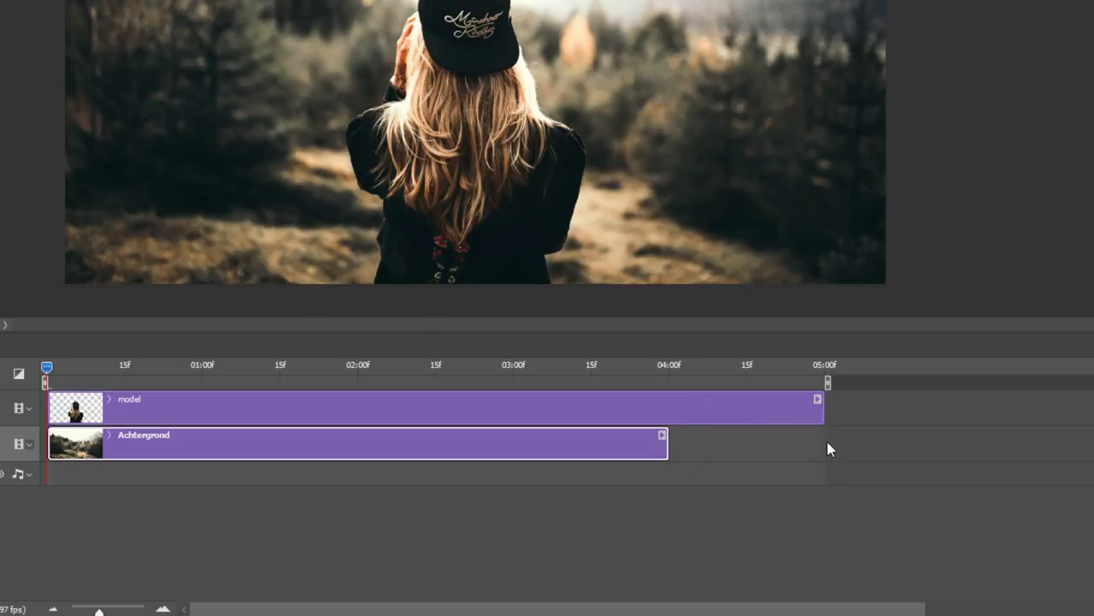
mouse_move(825, 418)
left_mouse_down()
mouse_move(1041, 414)
mouse_move(666, 417)
left_mouse_up()
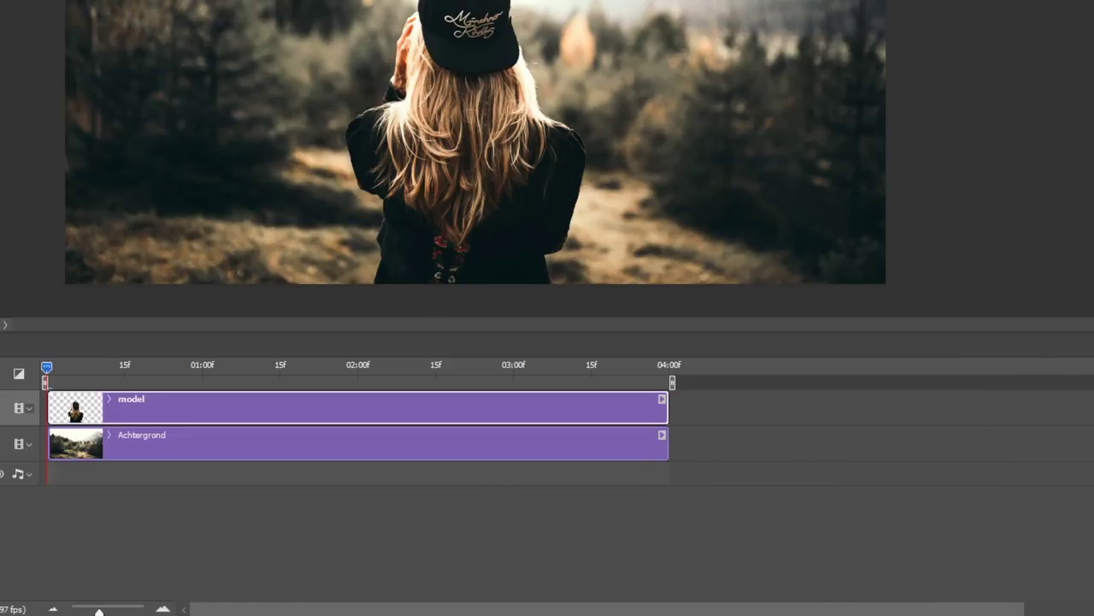
Step: Convert the model and background layers to smart objects via Omzetten in slim object
left_click(162, 610)
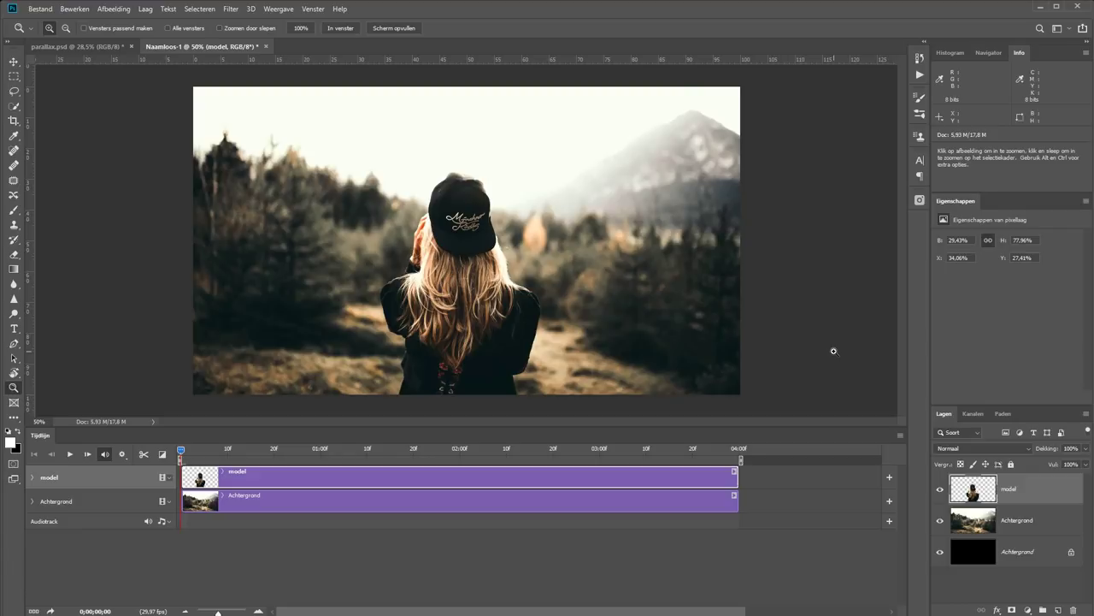
right_click(1047, 489)
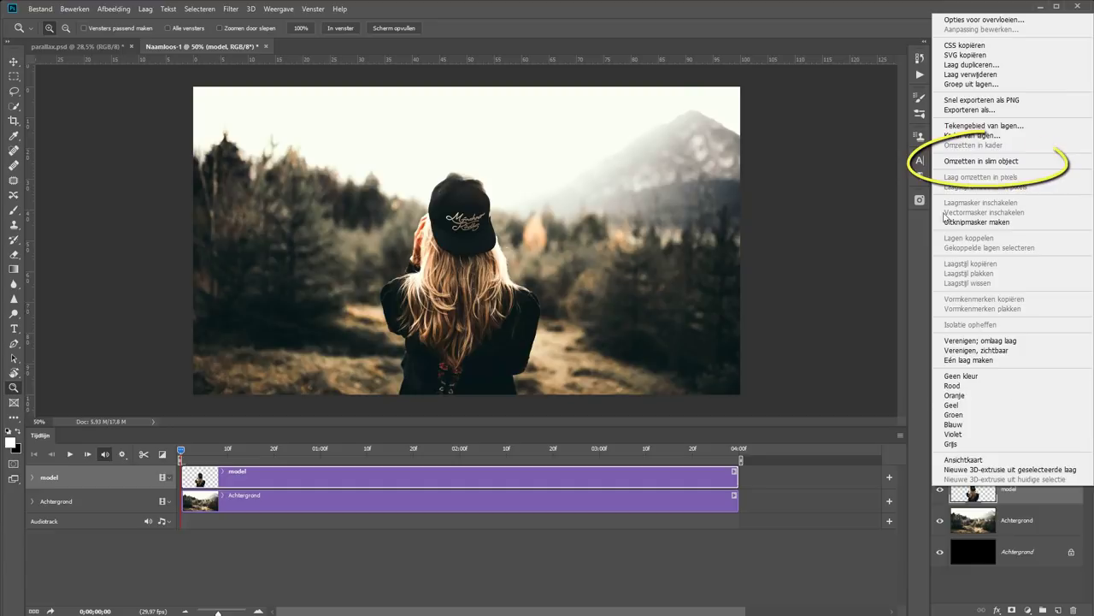
left_click(981, 163)
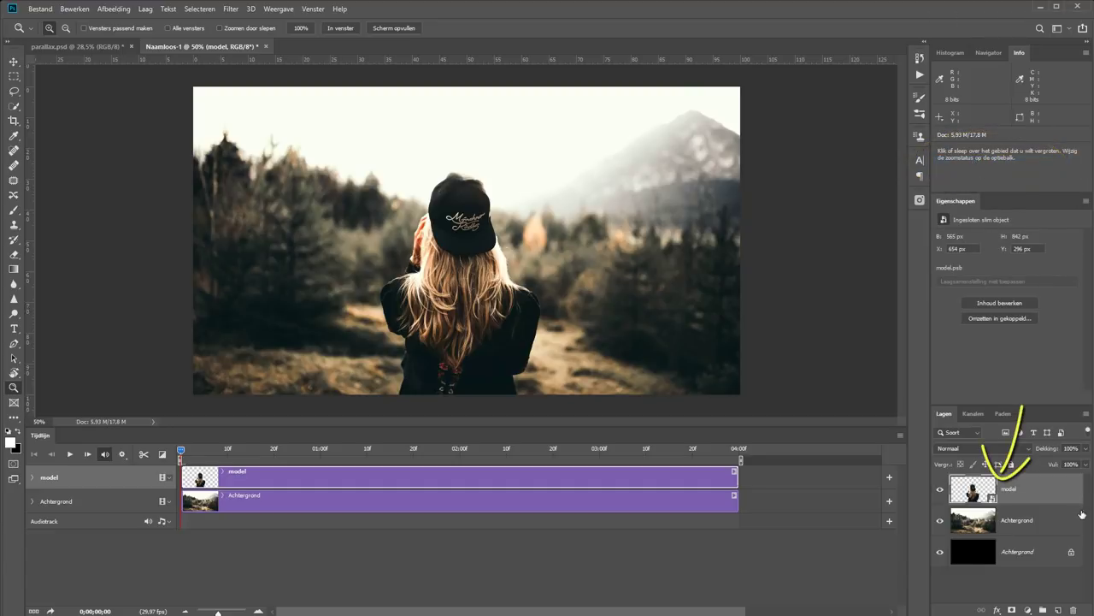
right_click(1059, 523)
left_click(981, 194)
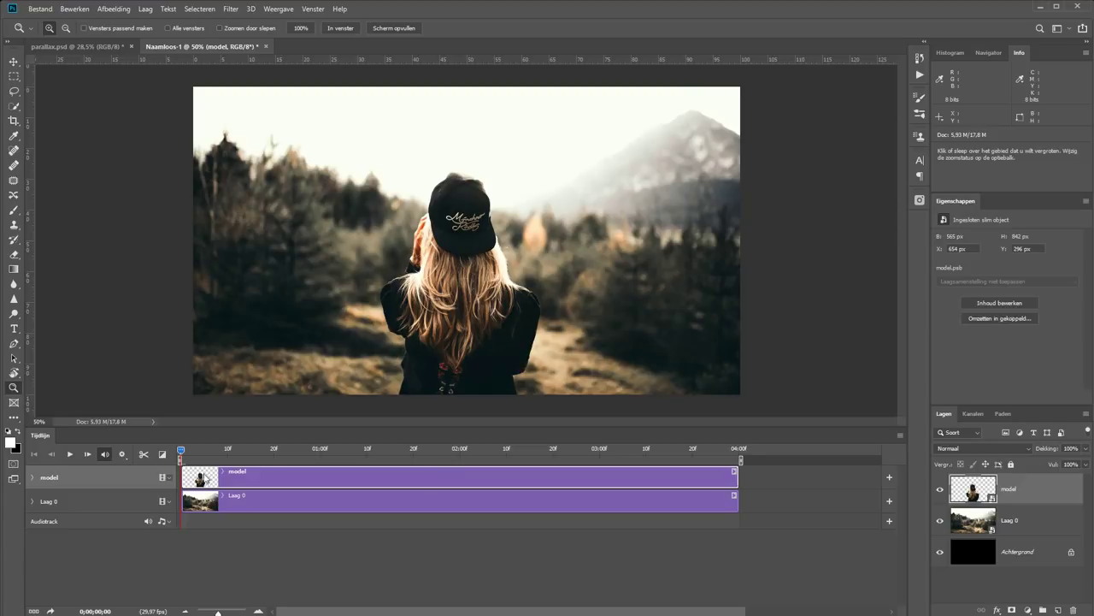
Step: Expand the model track and enable its Transformatie stopwatch
left_click(33, 478)
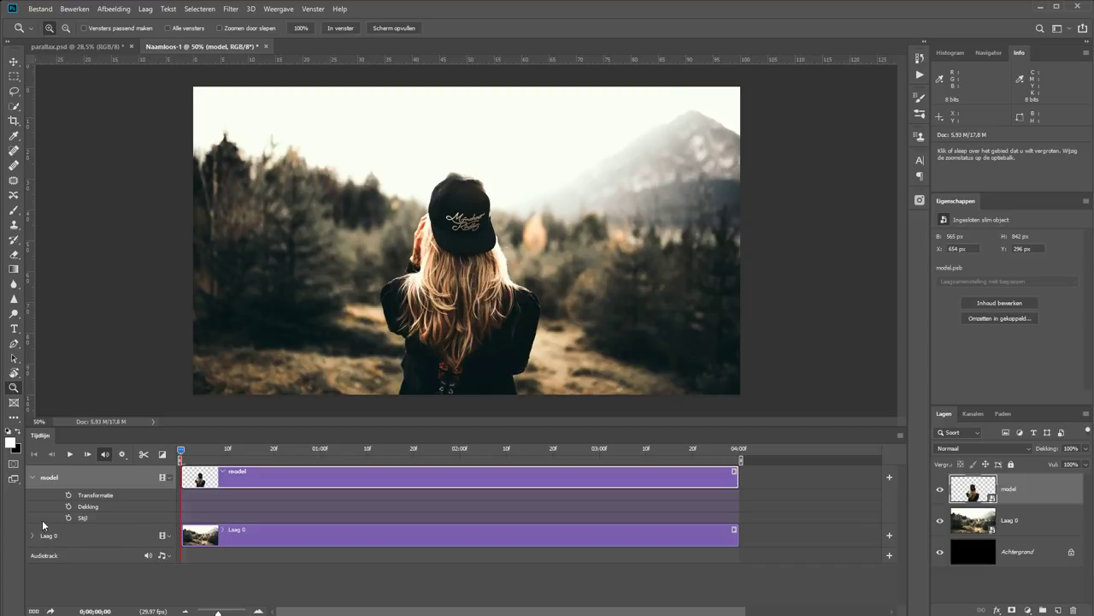
left_click(69, 496)
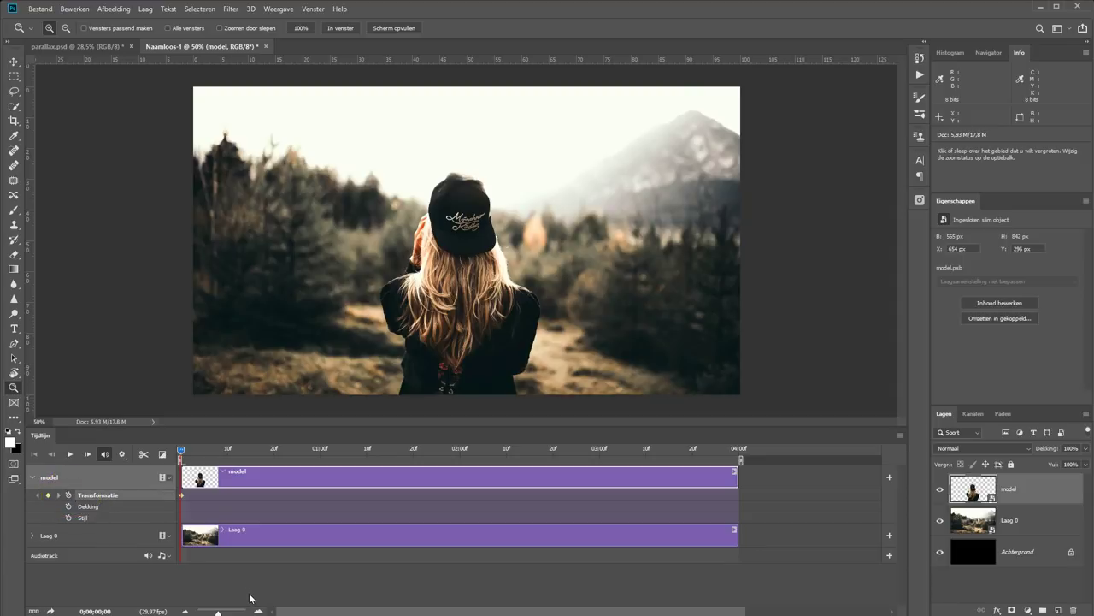
Step: Set the model's starting transform keyframe and move the playhead to 3;29
left_click(181, 496)
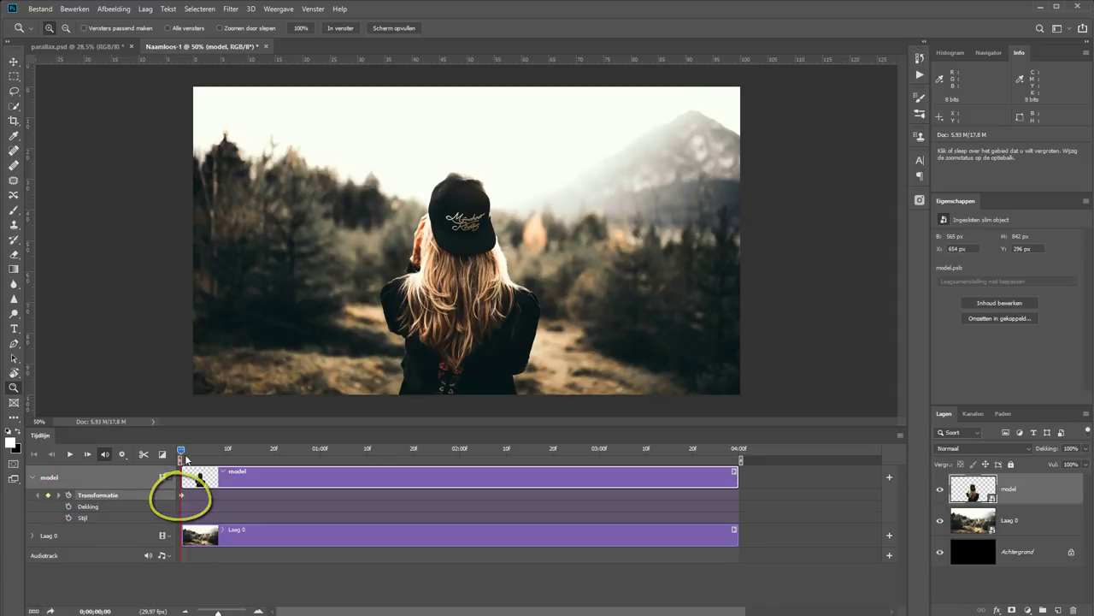
left_click_drag(181, 449, 223, 449)
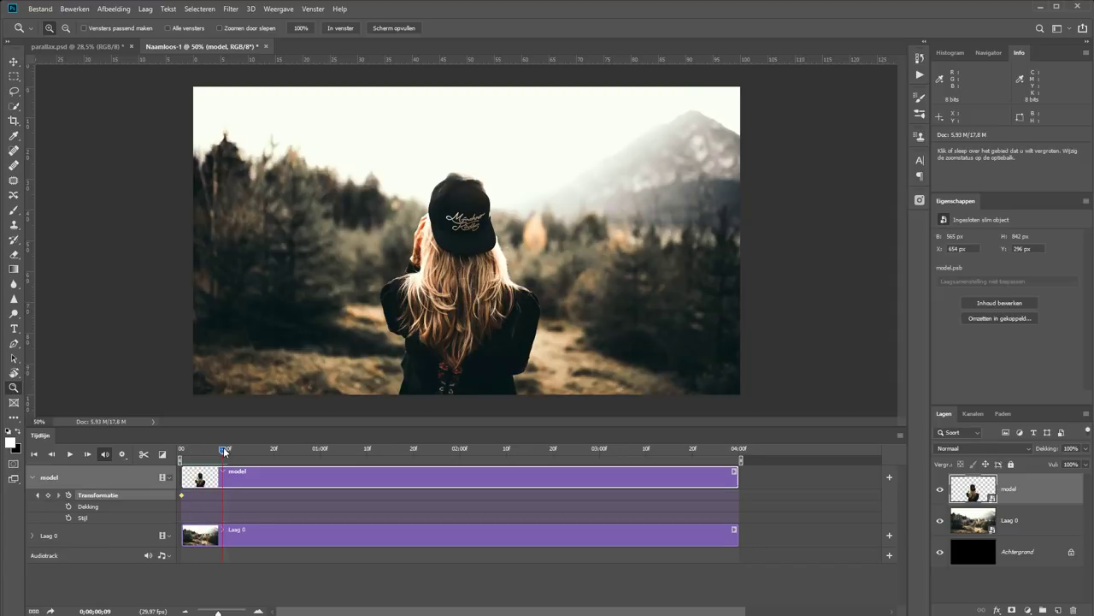
mouse_move(223, 450)
left_click_drag(225, 449, 735, 449)
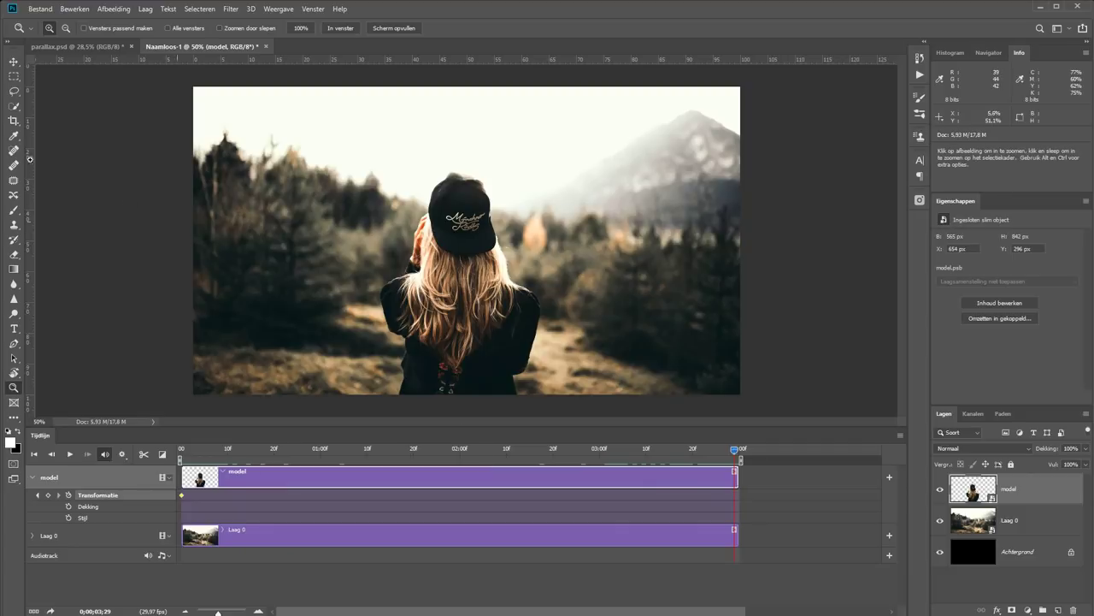
Step: Free Transform the woman down to about 88.4% and commit it
left_click(13, 64)
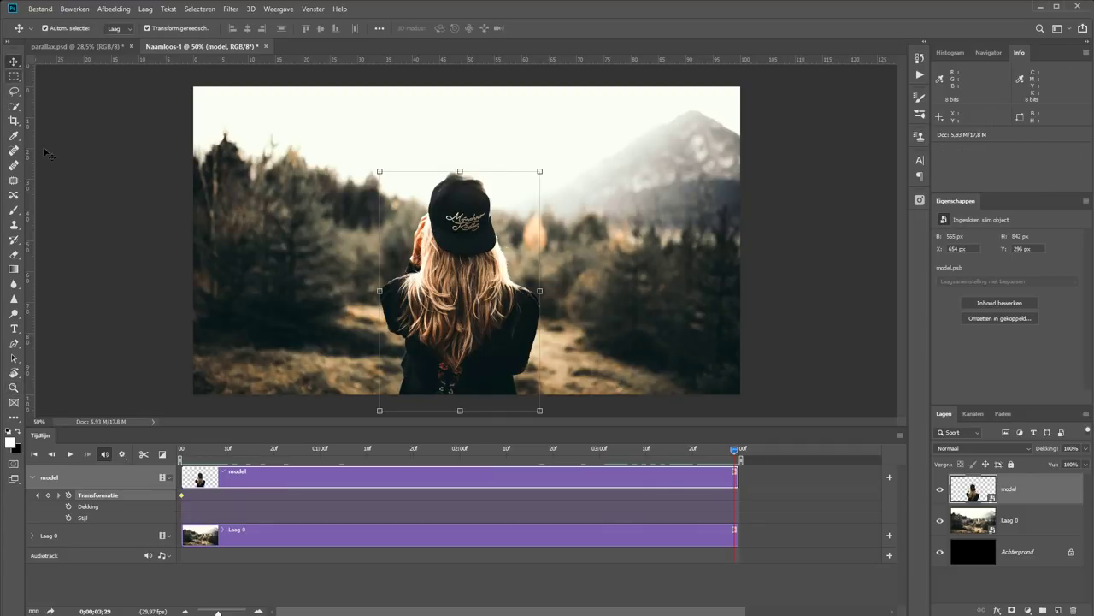
left_click(541, 171)
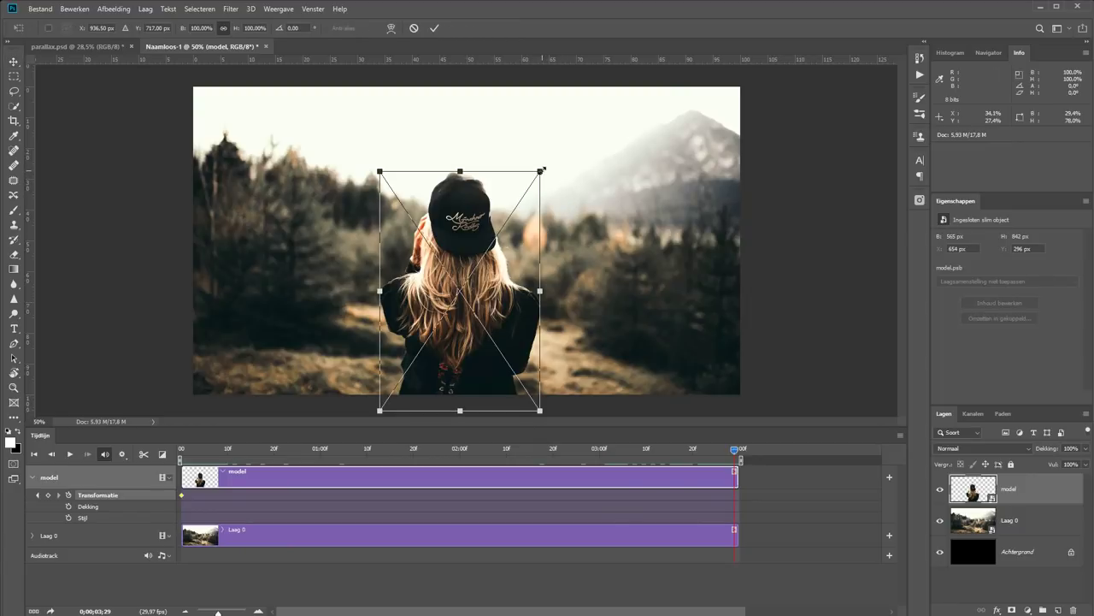
left_click_drag(542, 169, 539, 172)
left_click_drag(538, 172, 532, 184)
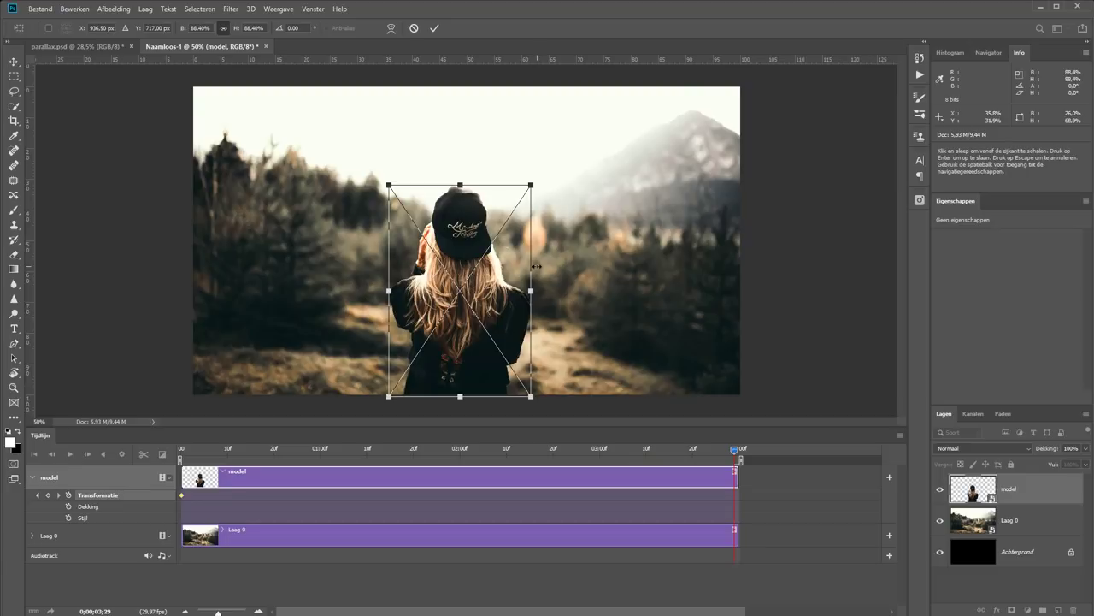
left_click(436, 30)
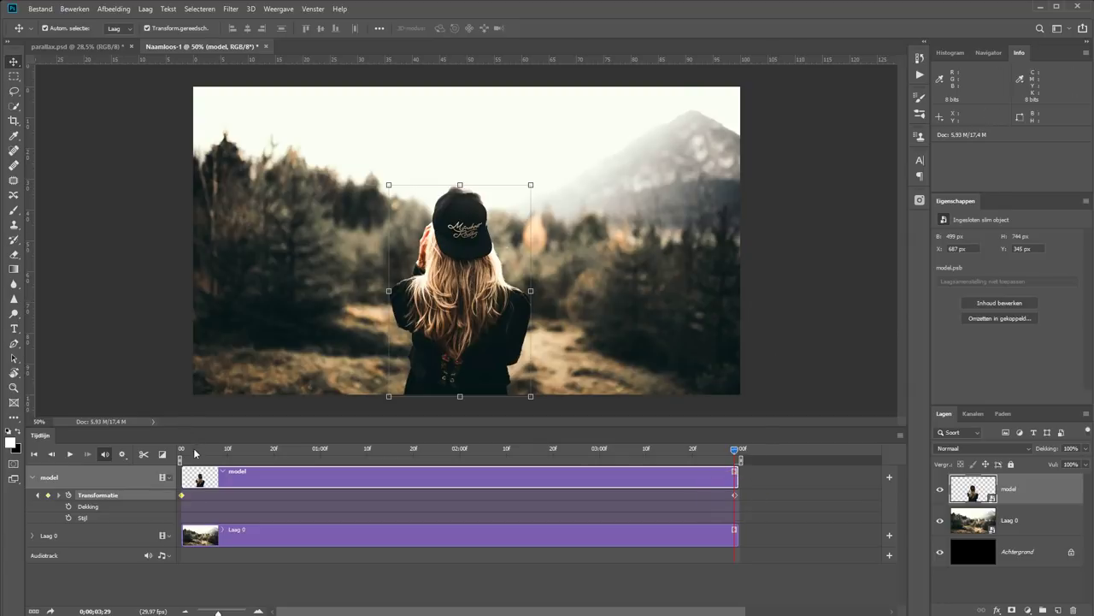
Step: Preview the woman's shrink animation, step back one frame, and select Laag 0
left_click(33, 454)
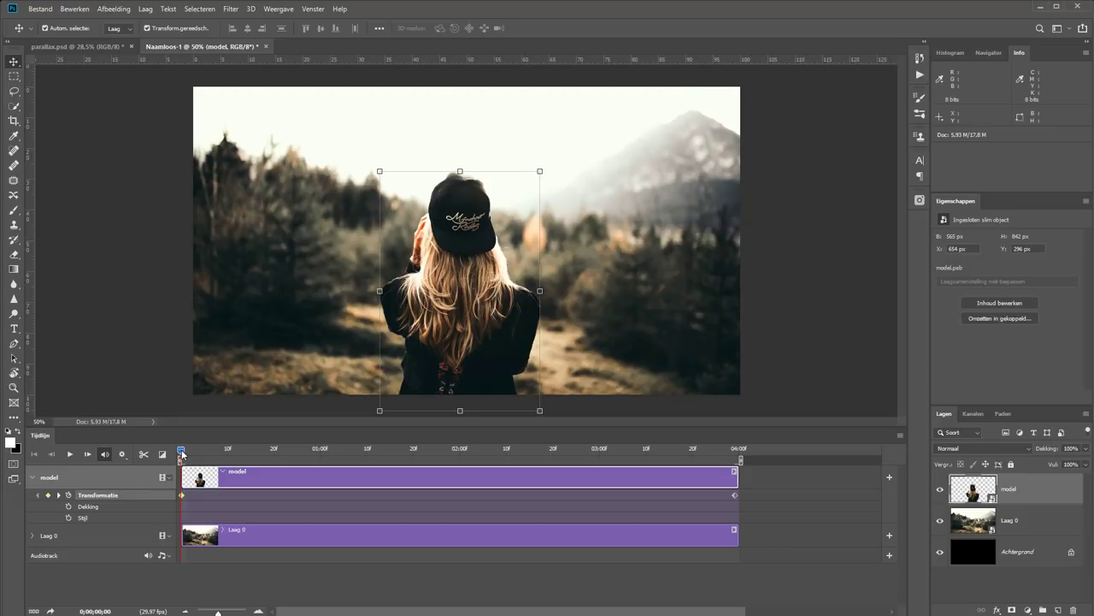
mouse_move(182, 453)
left_mouse_down()
mouse_move(730, 459)
mouse_move(181, 462)
left_mouse_up()
left_click(70, 457)
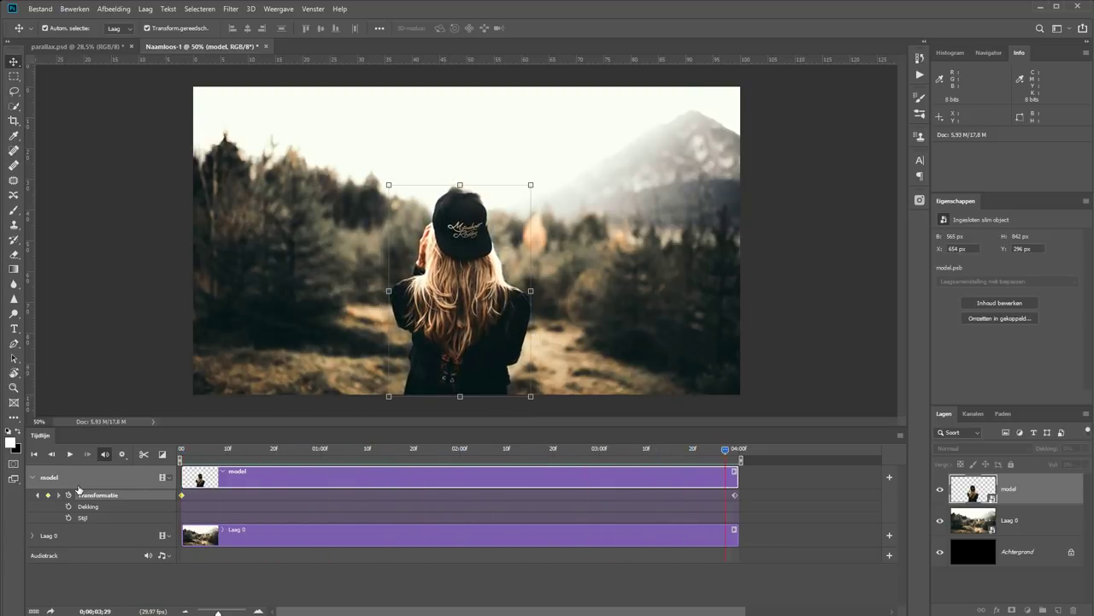
left_click(51, 454)
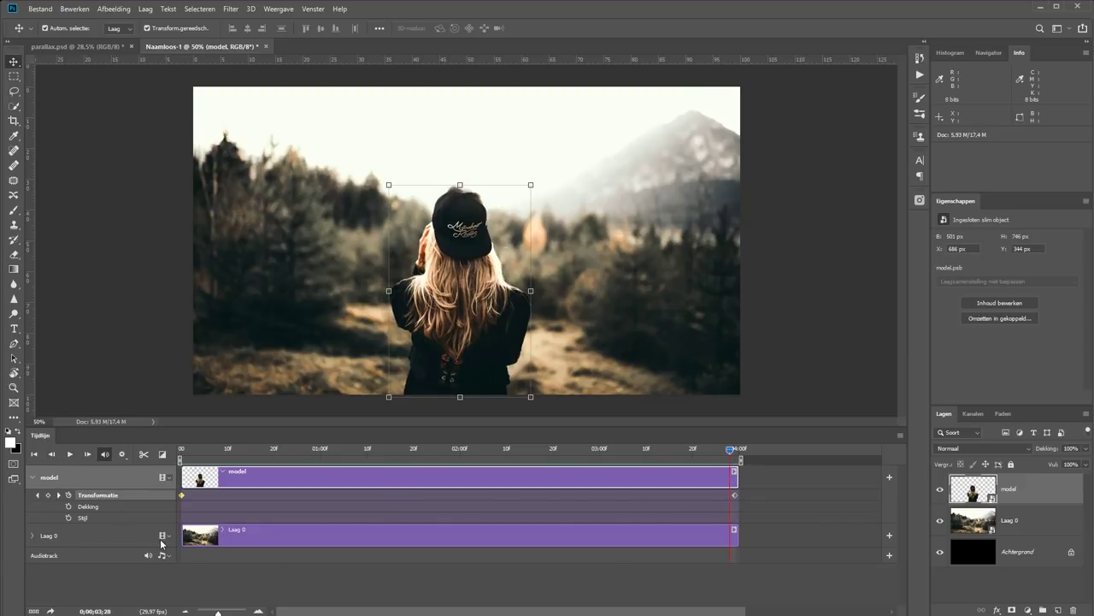
left_click(1044, 527)
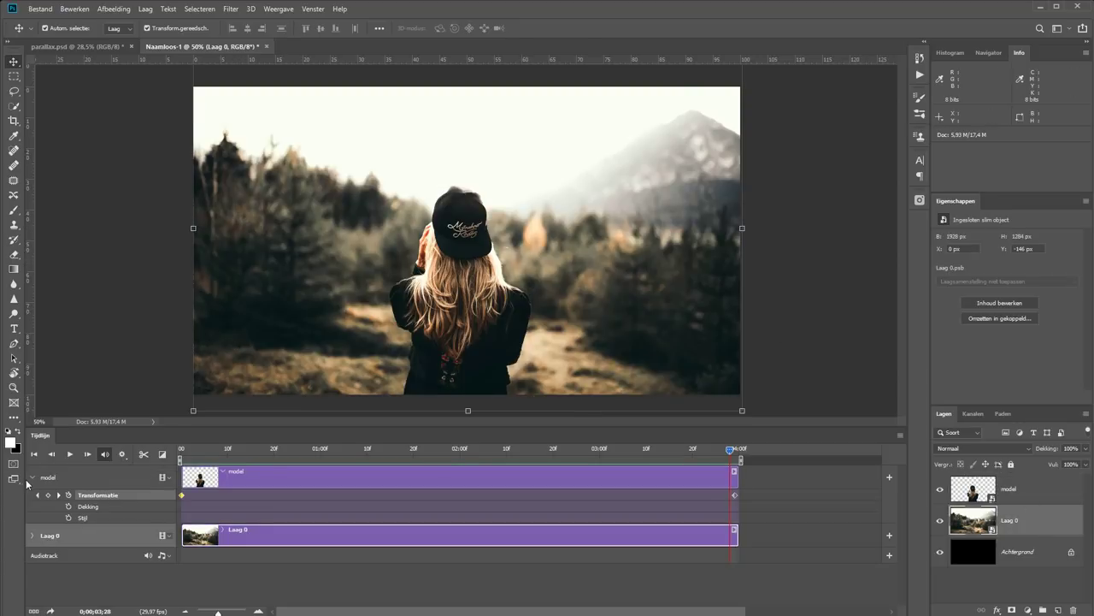
Step: Expand Laag 0 and set its starting transform keyframe at frame 0
left_click(32, 536)
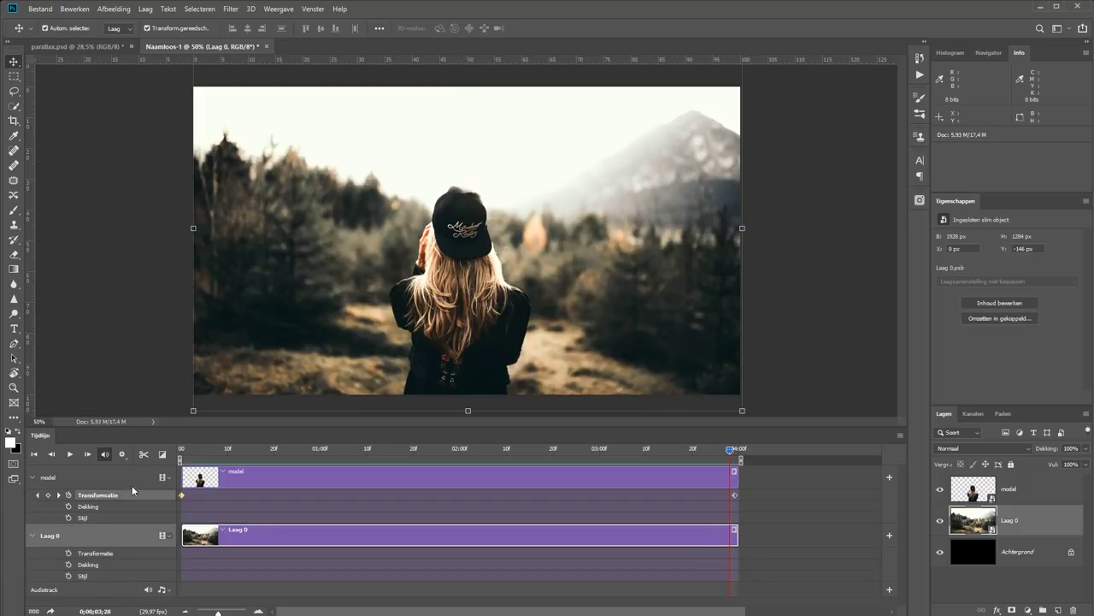
left_click(34, 454)
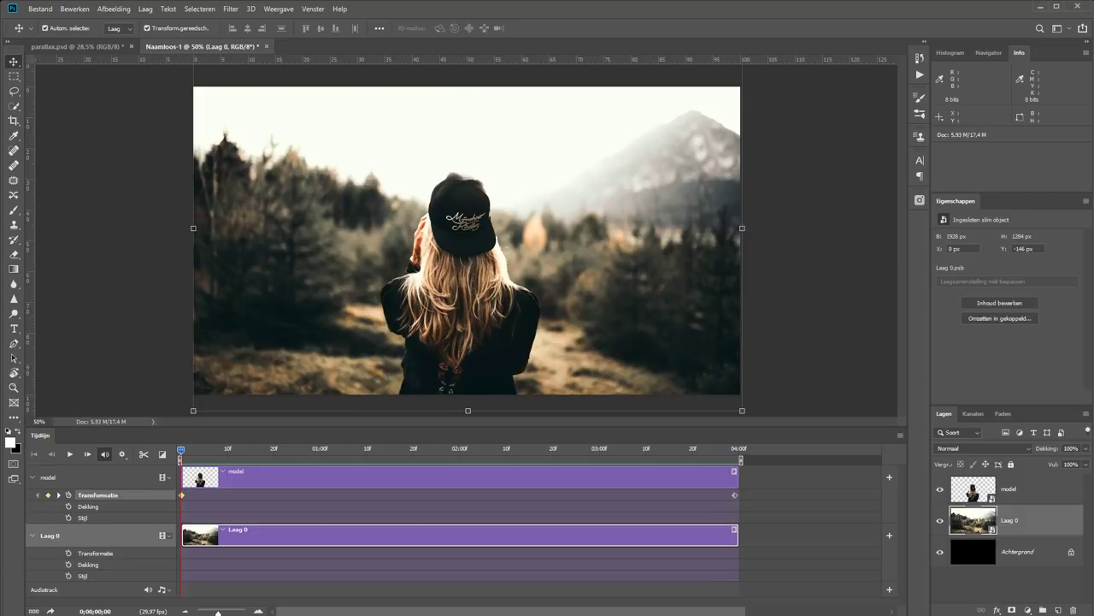
left_click(69, 554)
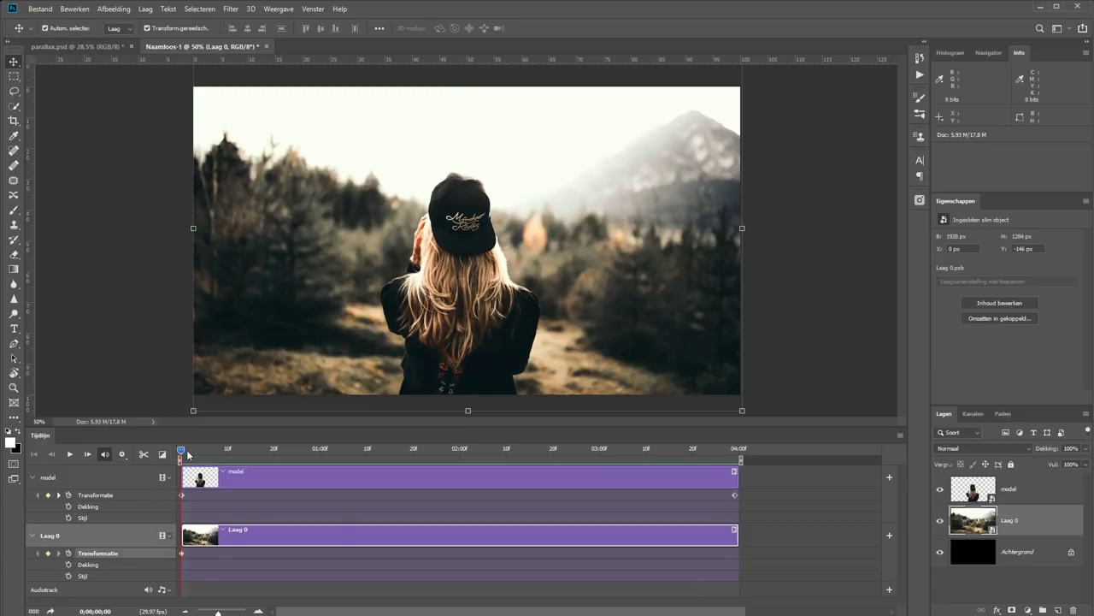
Step: At the timeline's end, enlarge the background to about 121%, then return to frame 0
left_click_drag(182, 450, 735, 469)
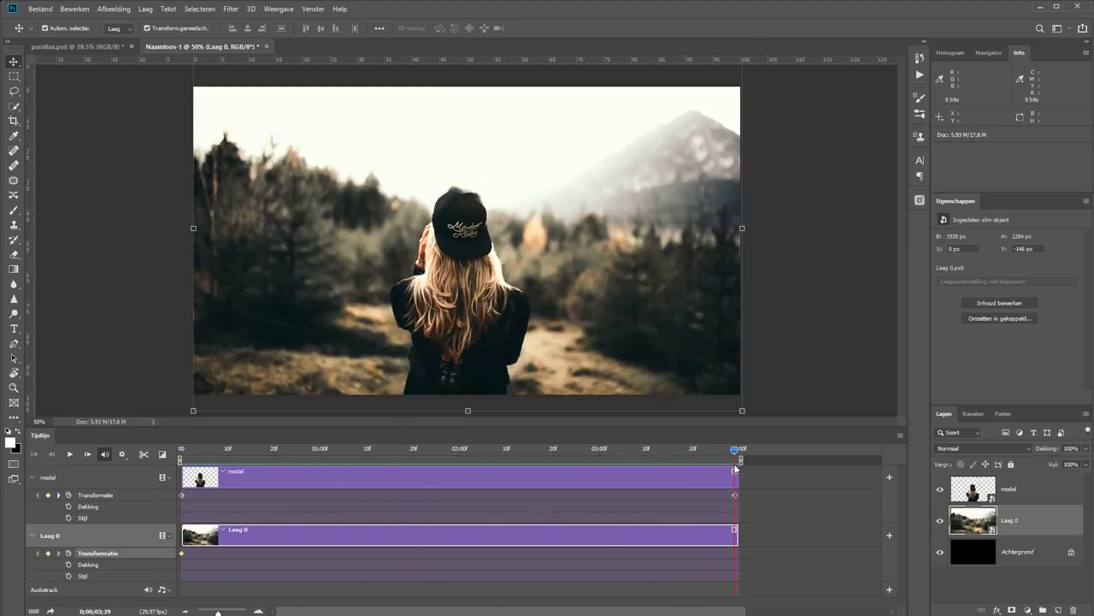
left_click(740, 408)
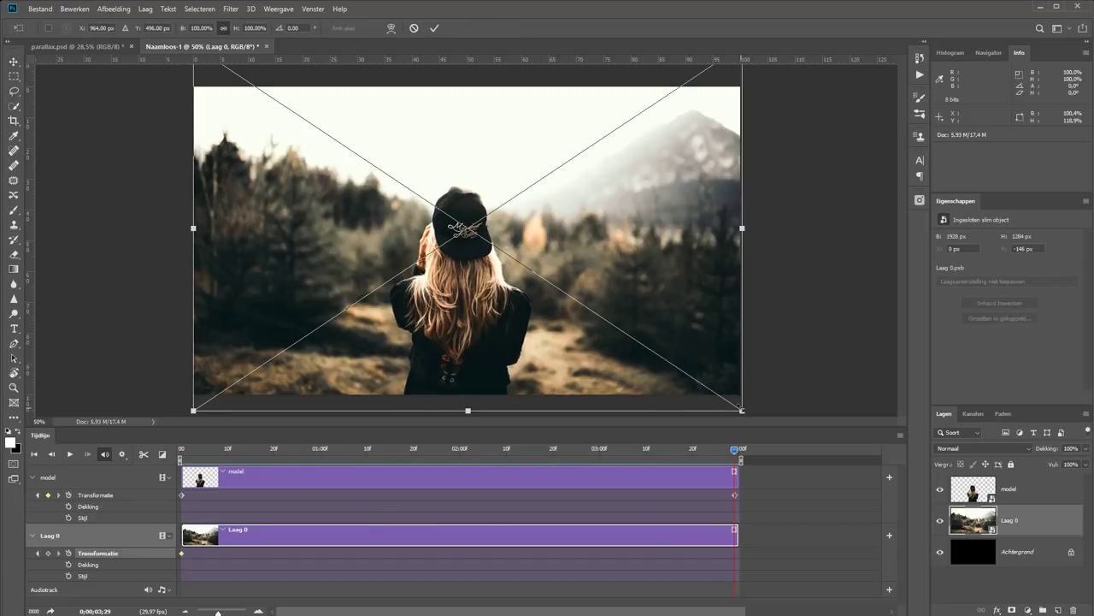
left_click_drag(741, 409, 786, 466)
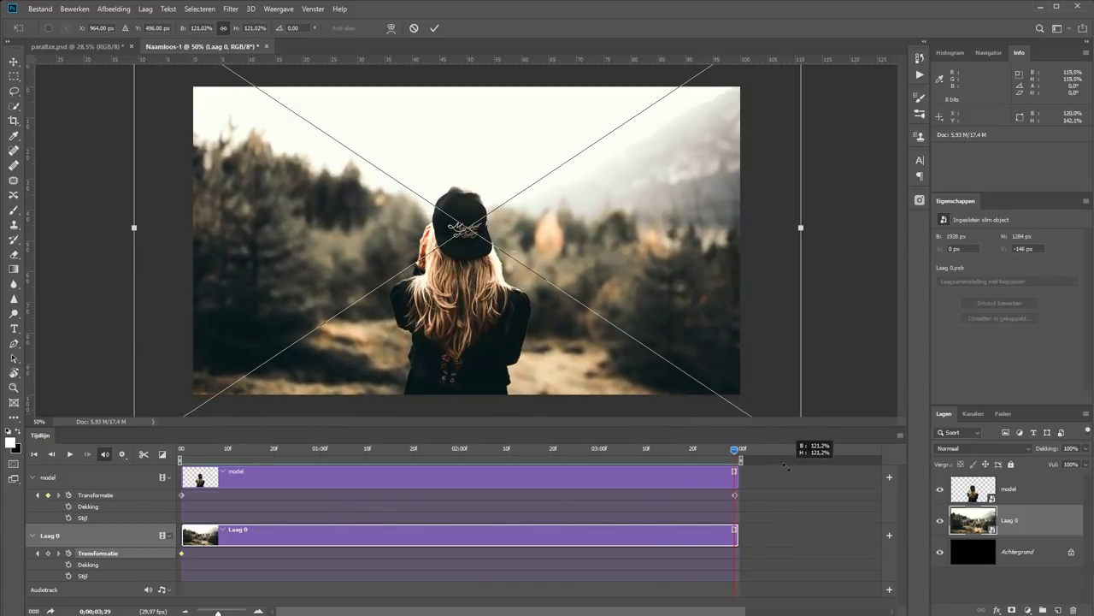
key("Return")
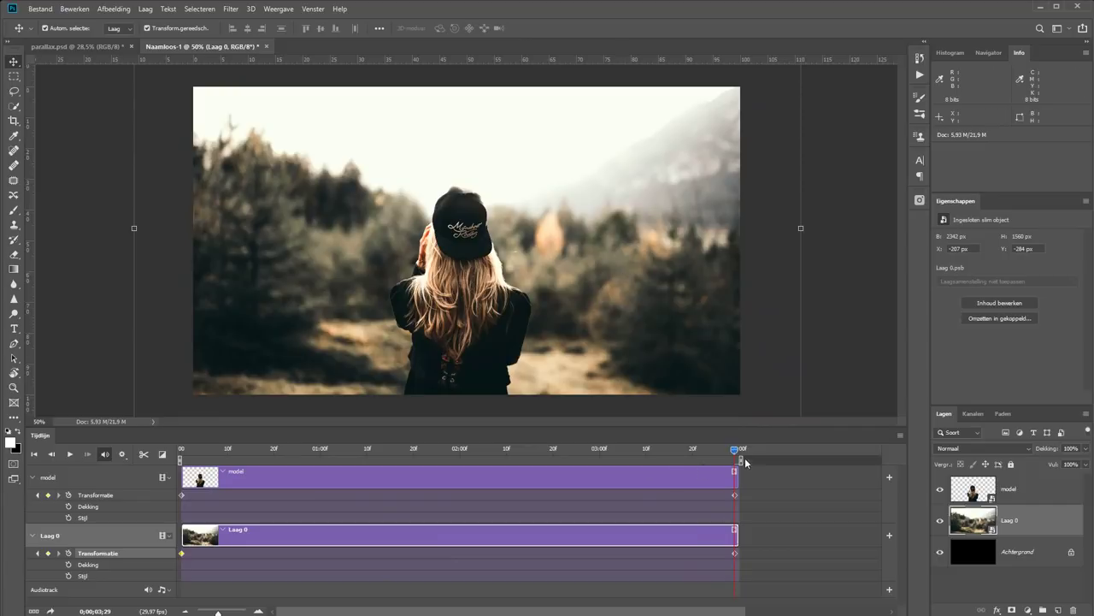
left_click(34, 456)
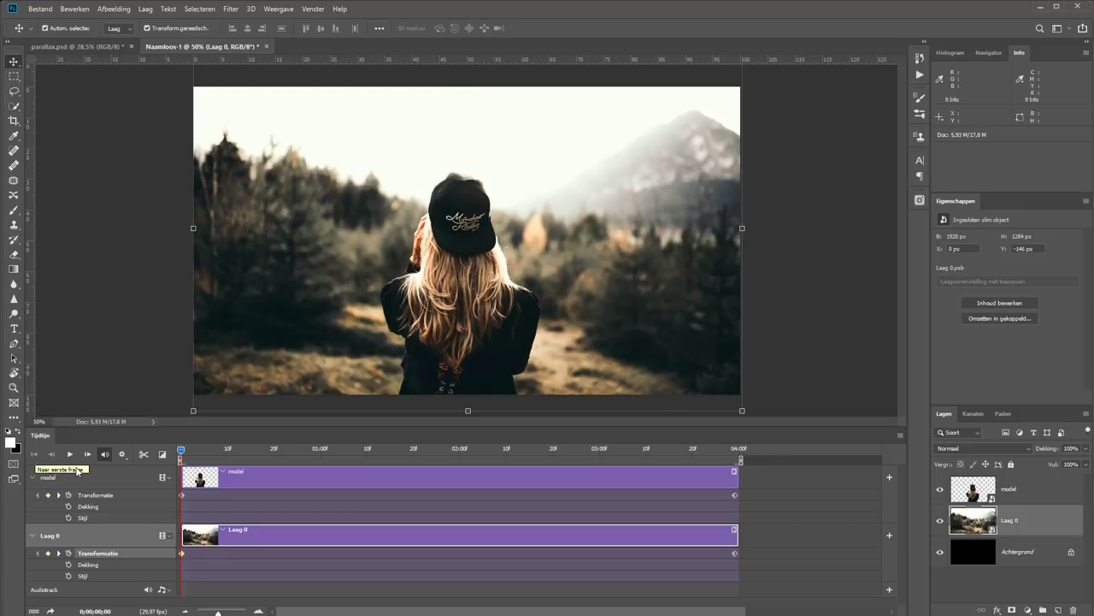
left_click(70, 455)
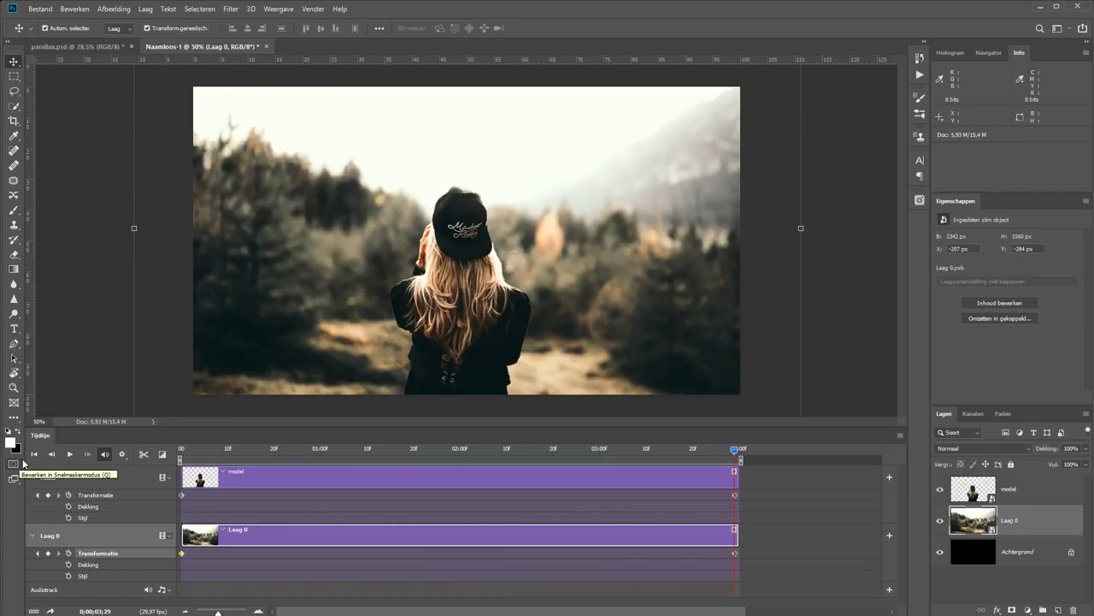
left_click(34, 454)
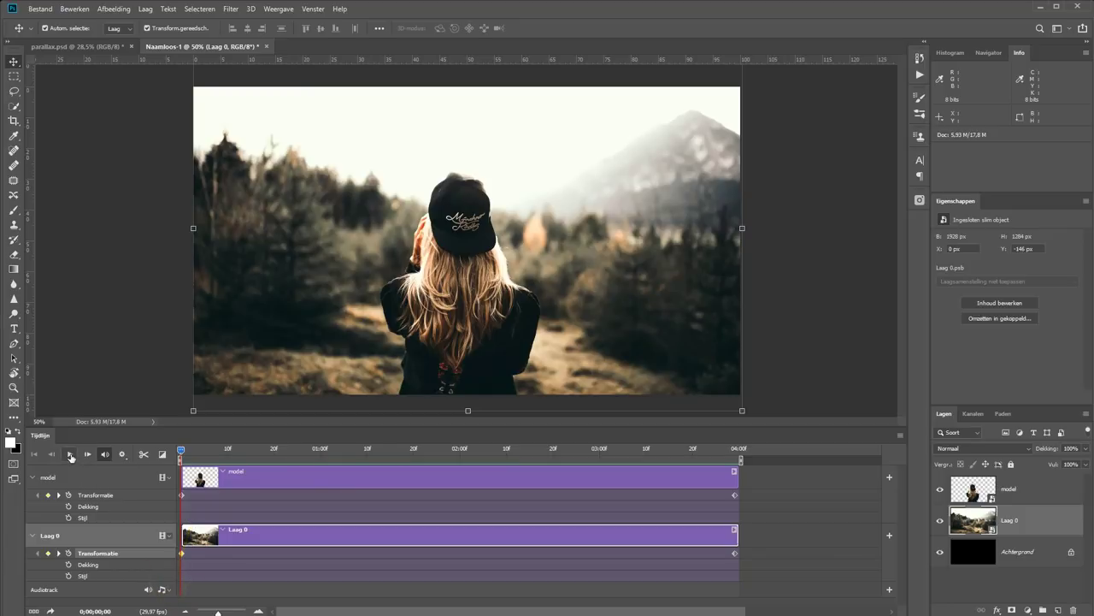
left_click(70, 455)
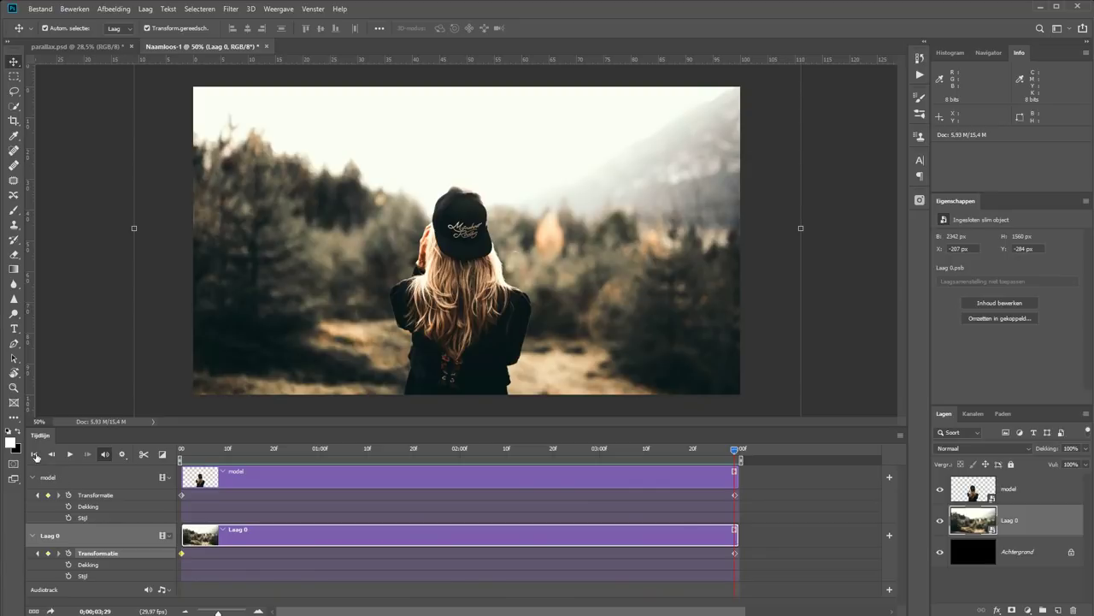
left_click(34, 454)
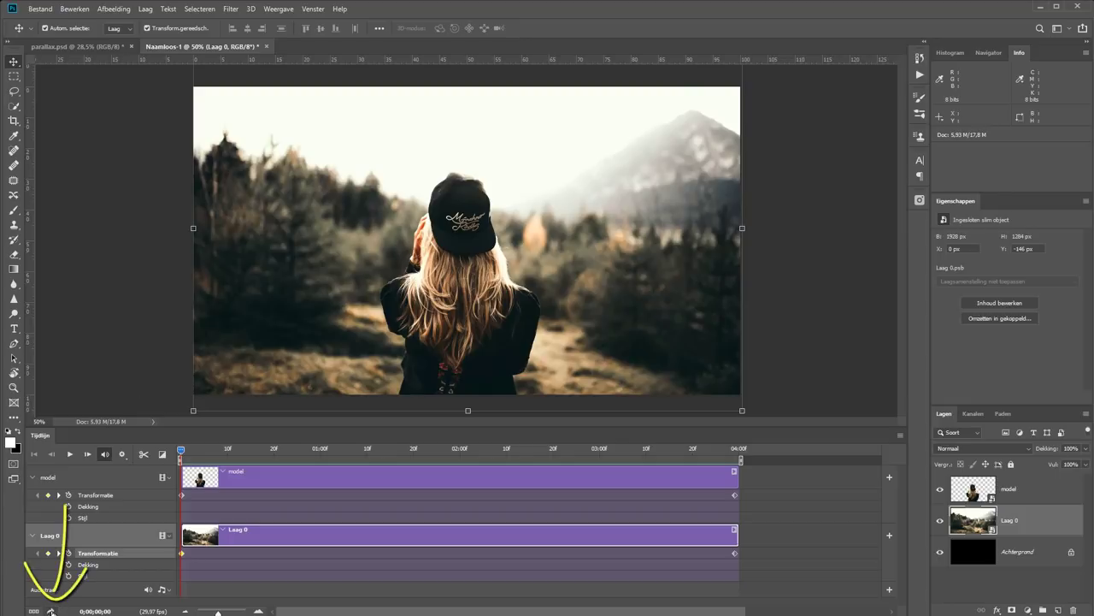
Step: Render 'Parallax' as H.264 using the HD 1080p 29,97 preset at document size
left_click(50, 610)
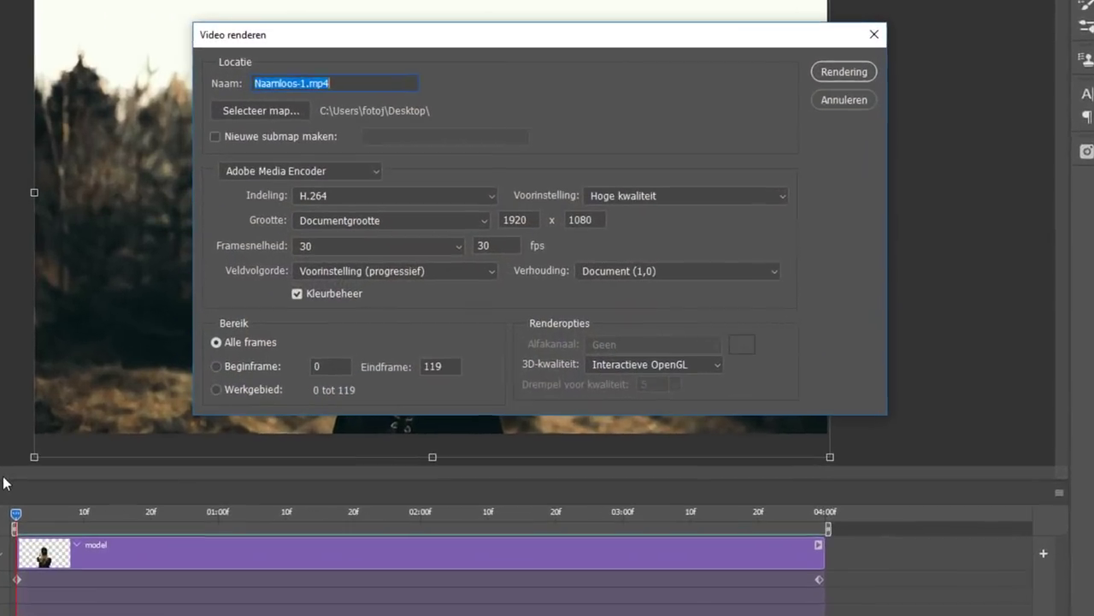
type("Parall")
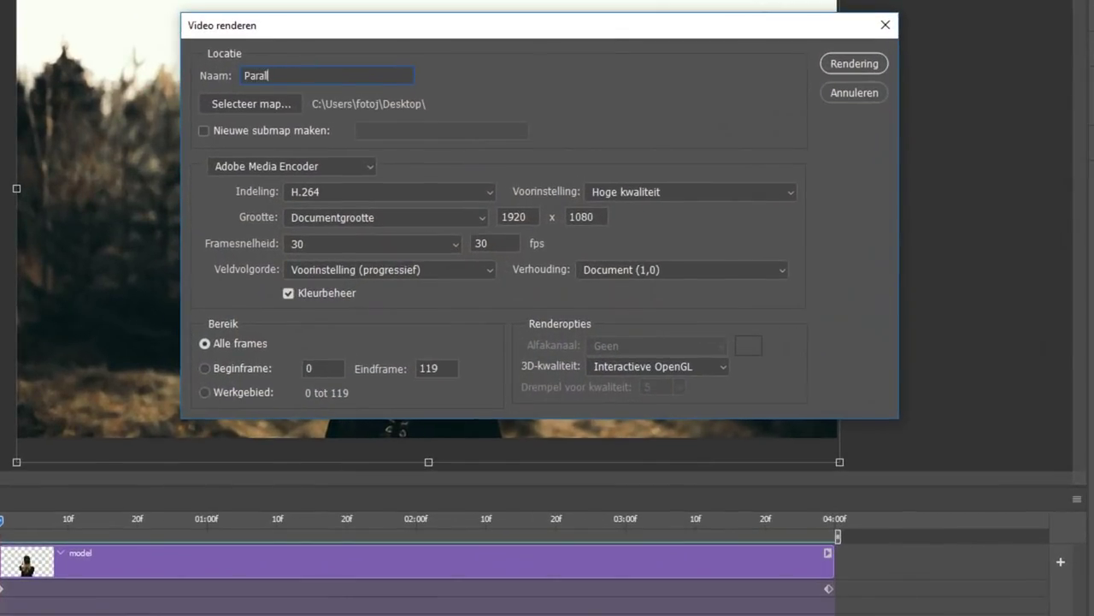
type("ax")
left_click(460, 195)
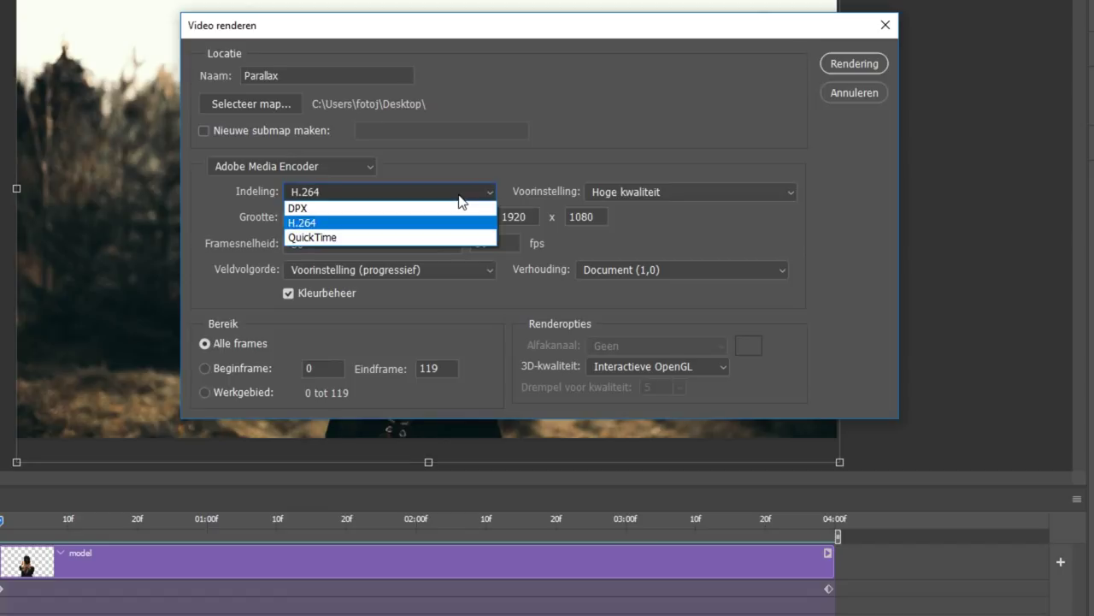
left_click(589, 146)
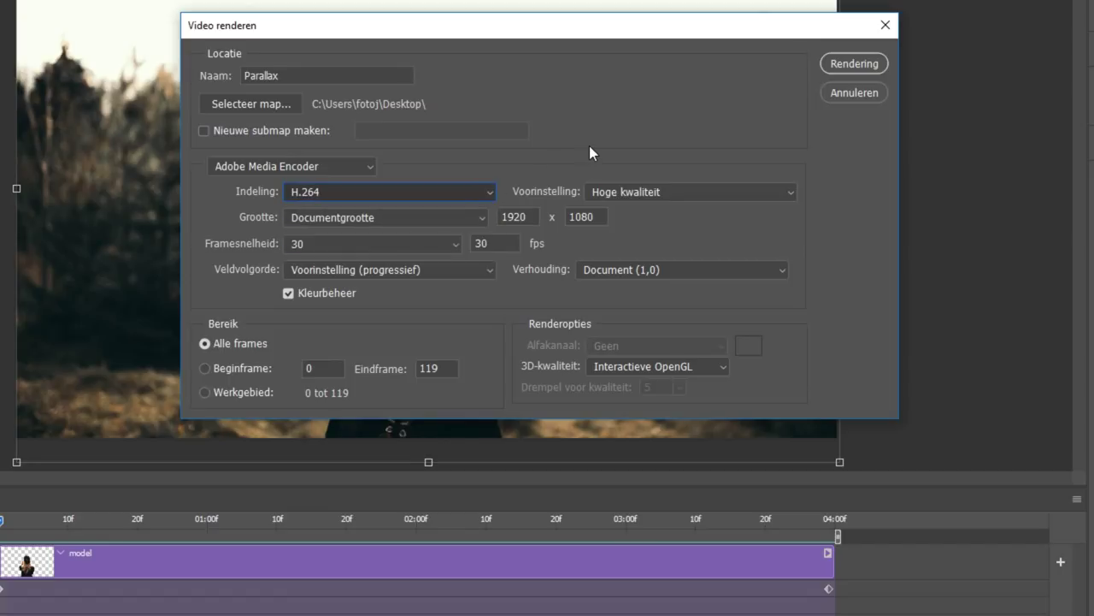
left_click(737, 189)
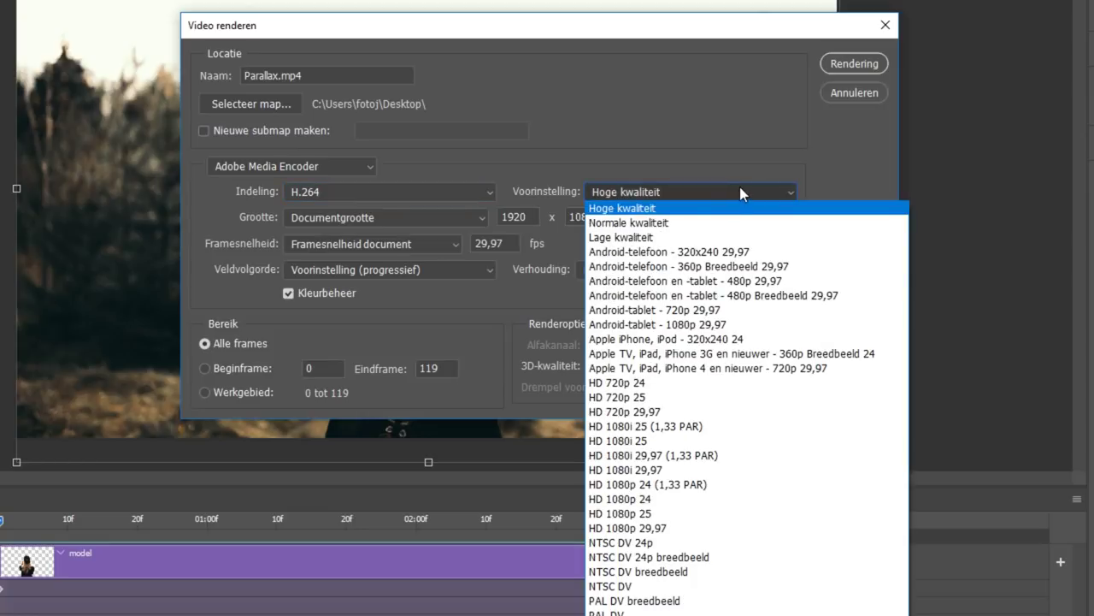
left_click(648, 529)
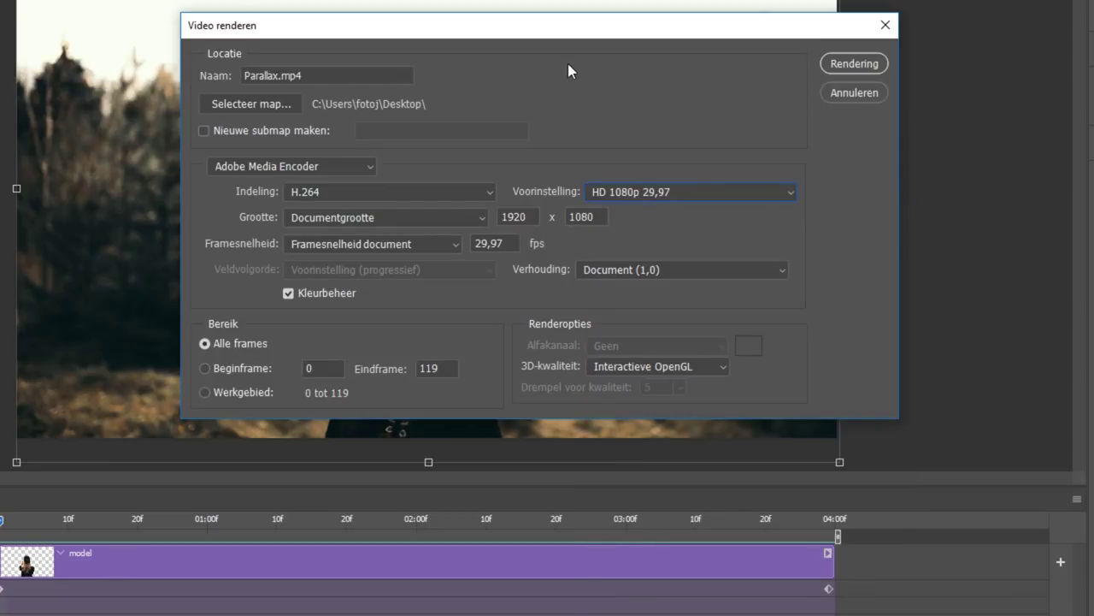
left_click(480, 218)
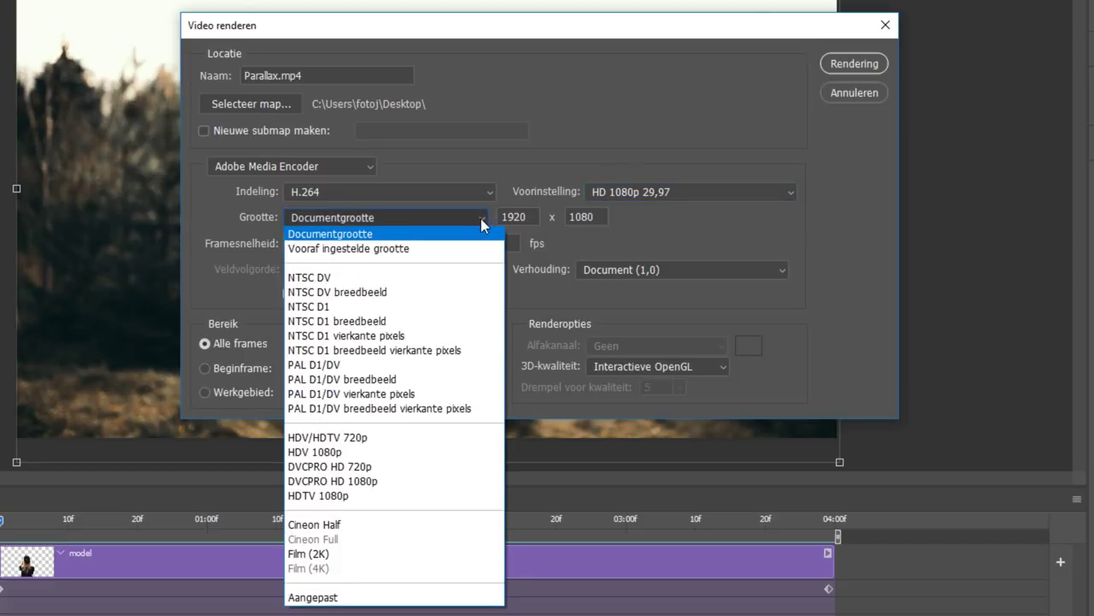
left_click(695, 221)
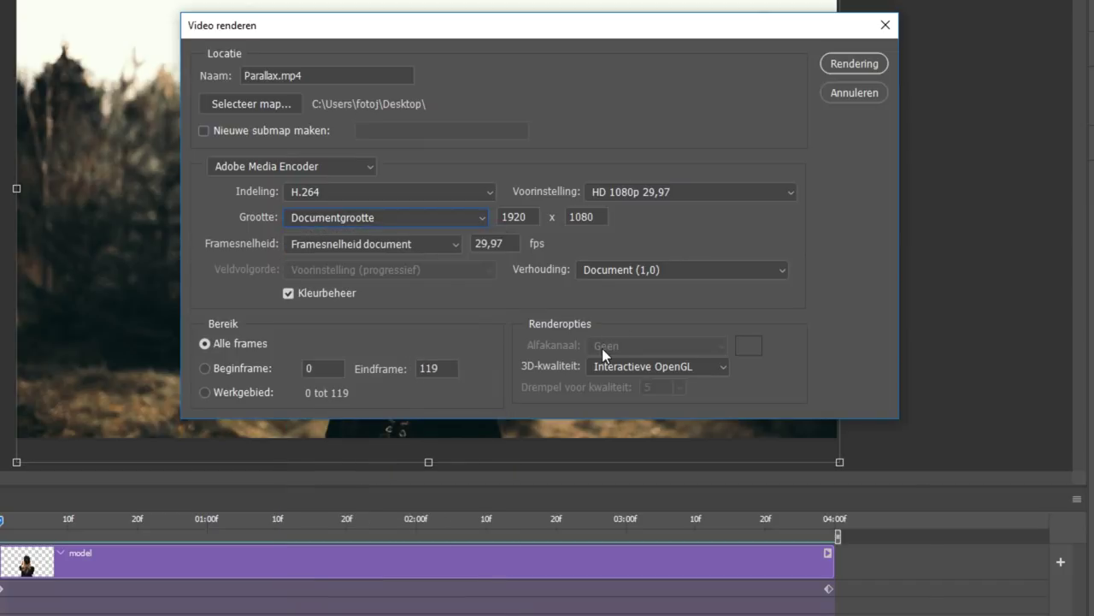
left_click(855, 63)
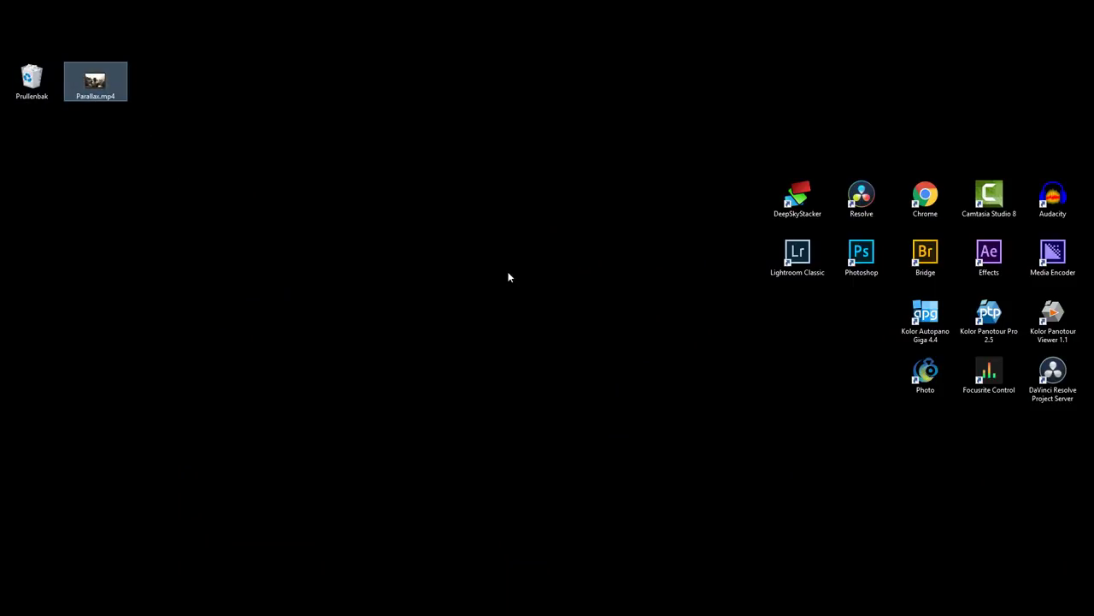
Step: Open Parallax.mp4 from the desktop in Films & TV
key("Return")
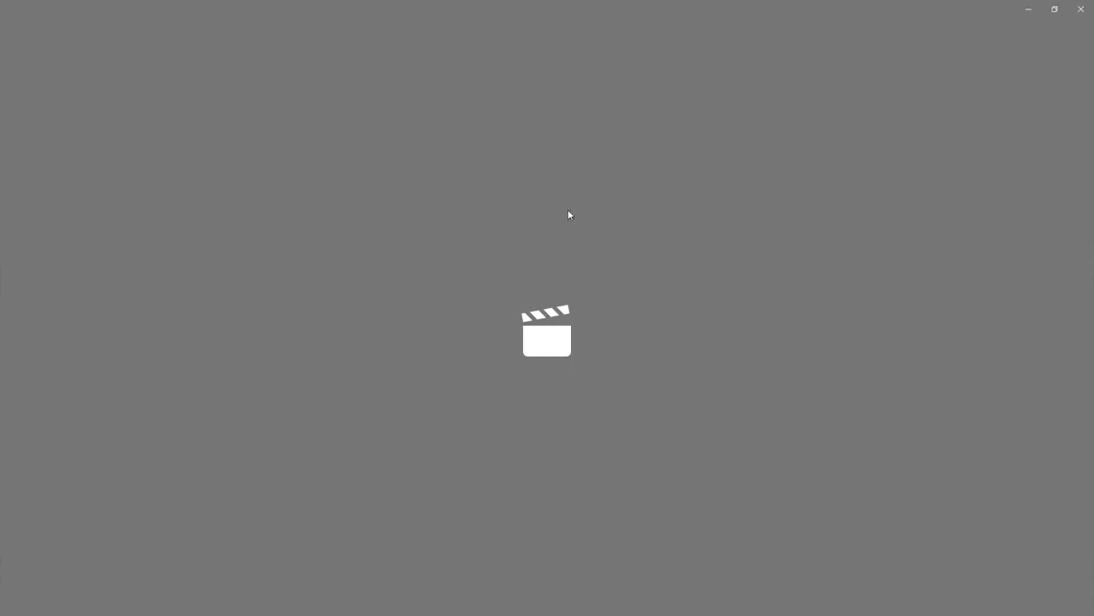